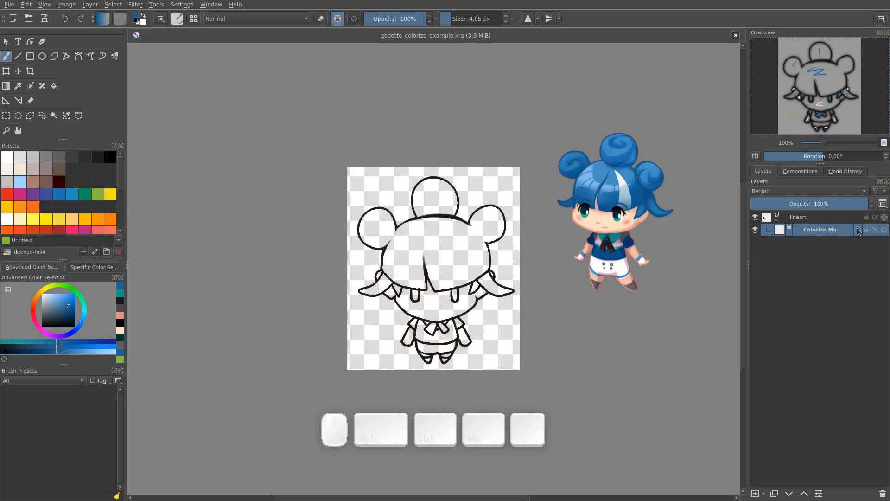
Show the generated coloring of the existing colorize mask on the lineart.
left_click(858, 229)
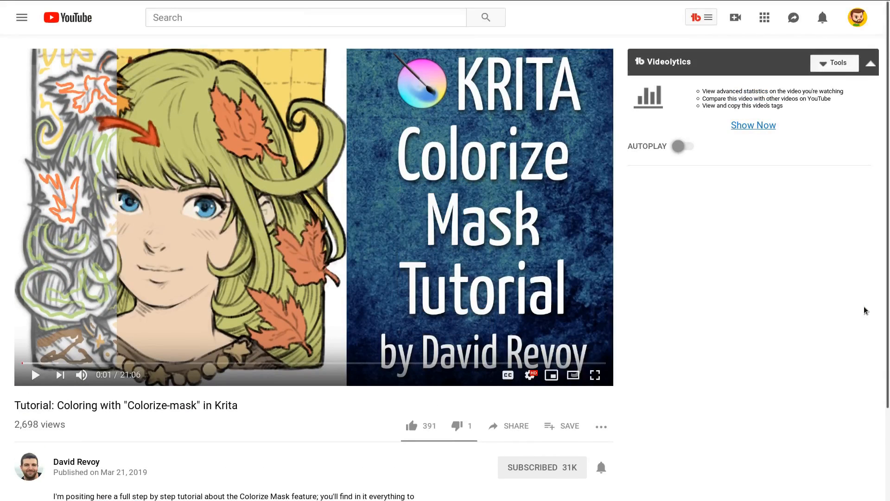
Switch to YouTube, play the Krita Colorize Mask tutorial and skip ahead to its key stroke demonstration at about 8:31.
left_click(332, 250)
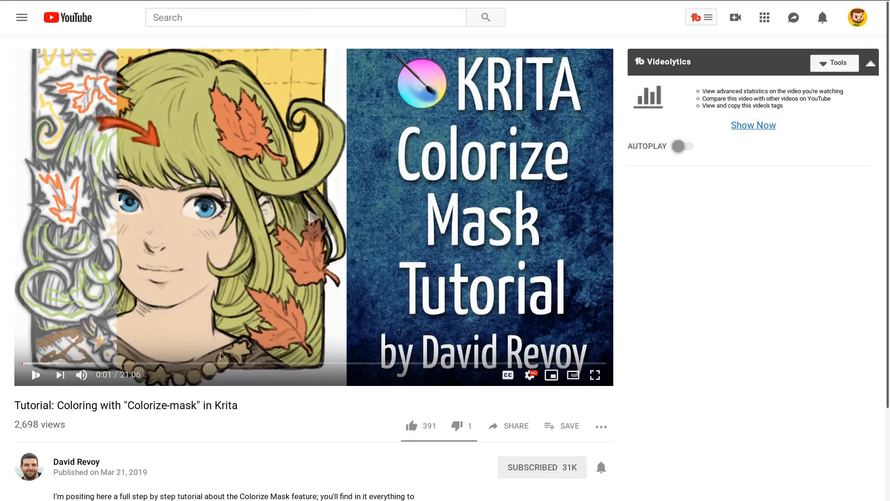
left_click(208, 363)
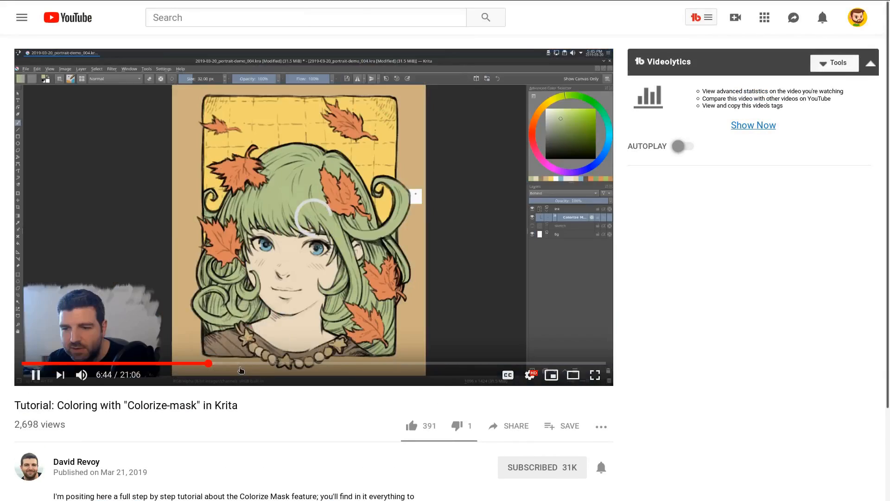
left_click(256, 364)
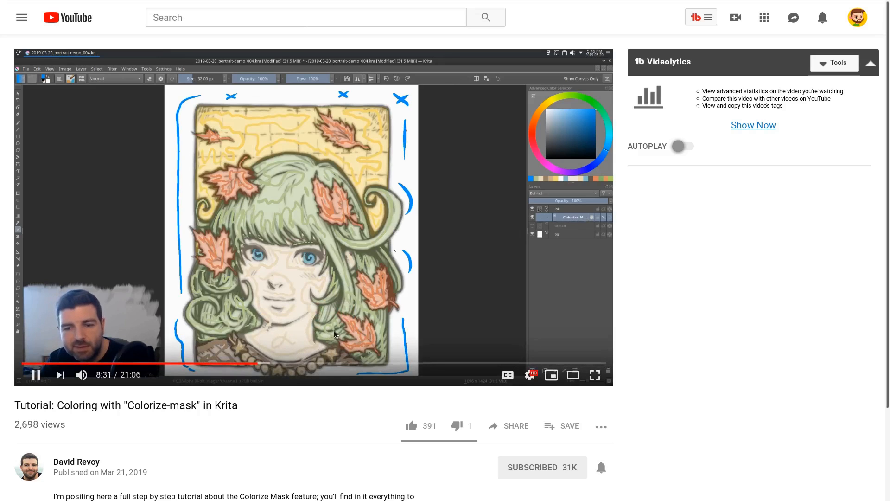
left_click(346, 307)
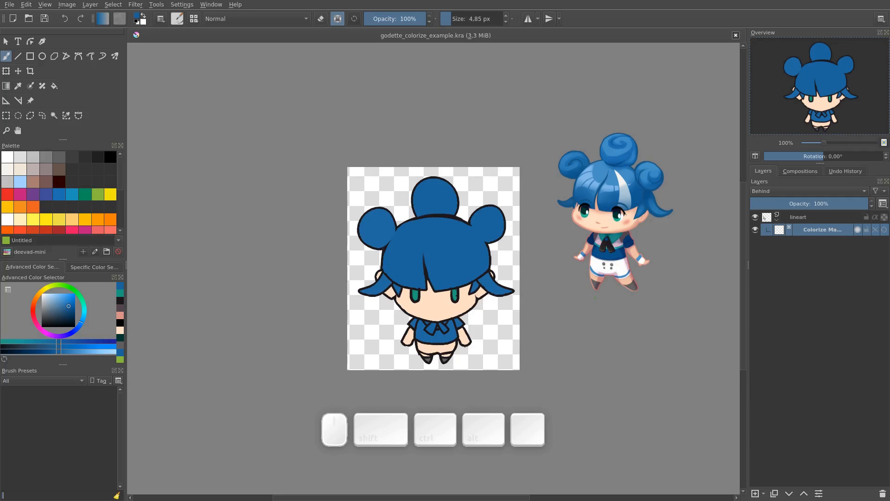
Delete the existing colorize mask from the lineart layer.
key("shift+Delete")
left_click(883, 493)
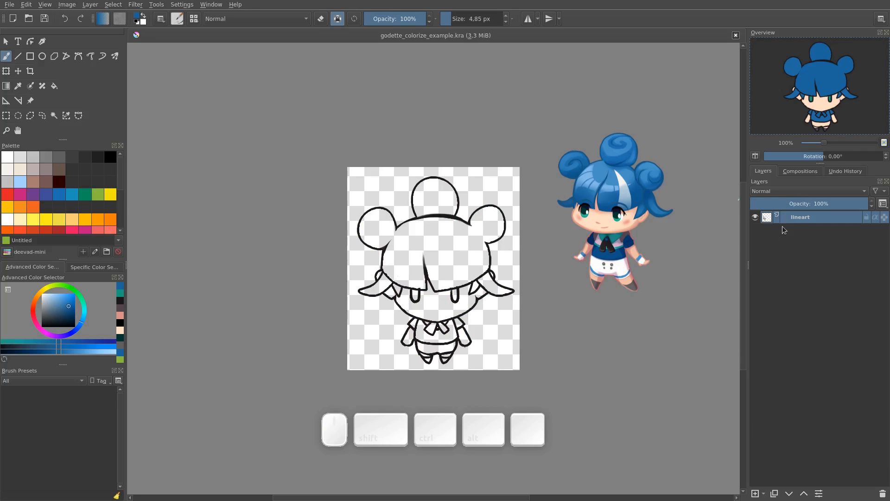
Select the Colorize Mask tool and add a new colorize mask to the lineart layer.
left_click_drag(523, 259, 527, 253)
key("ctrl+space")
left_click_drag(500, 309, 522, 313)
key("space")
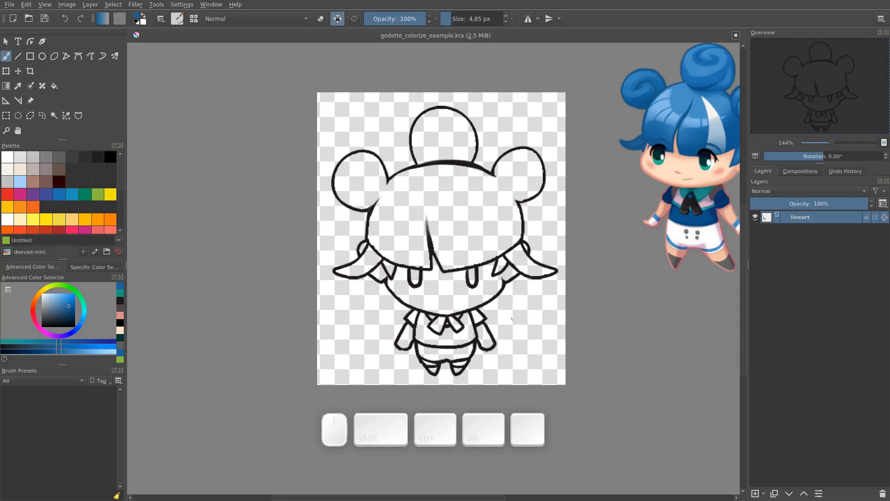
key("F9")
left_click(28, 85)
left_click_drag(35, 89, 30, 81)
mouse_move(74, 68)
left_mouse_down()
mouse_move(34, 87)
mouse_move(43, 78)
left_mouse_up()
key("shift+F9")
left_click(31, 86)
left_click(475, 228)
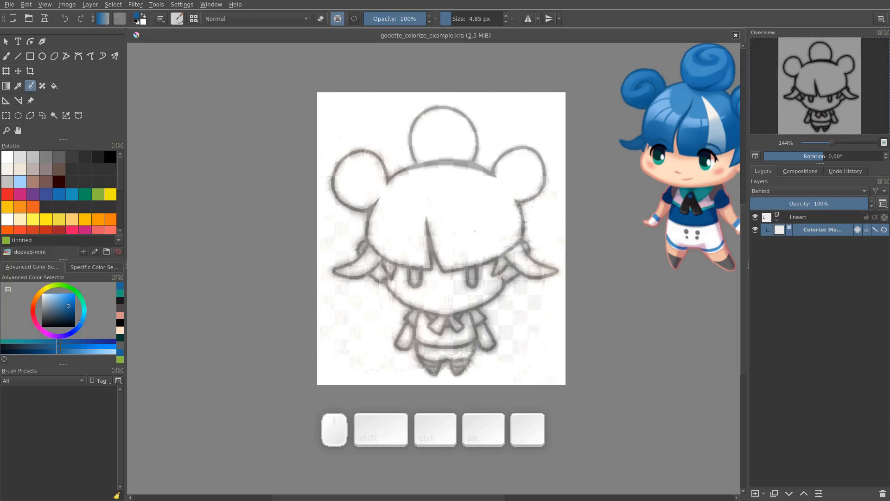
key("F9")
left_click(875, 230)
key("F9")
key("shift")
key("shift+F9")
Choose a bright blue, enlarge the brush to 22.63 px and paint one key stroke across the character's fringe.
left_click(74, 297)
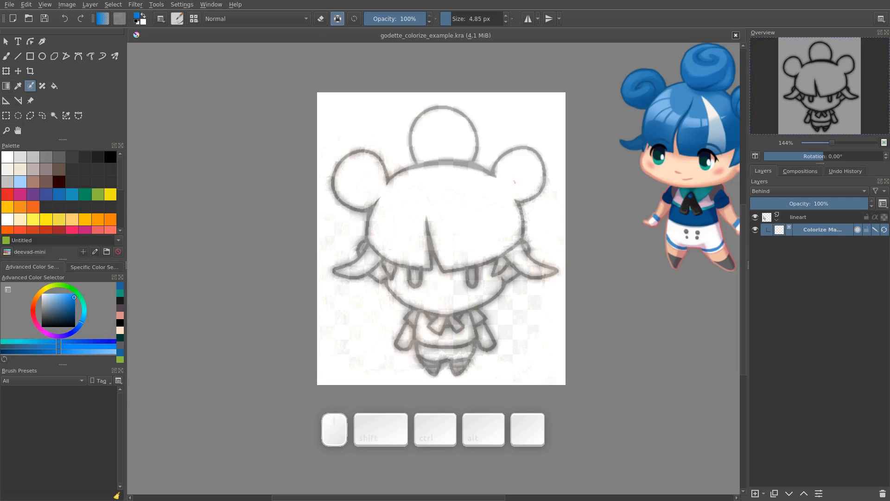
left_click_drag(417, 200, 429, 201, "shift")
left_click_drag(393, 224, 438, 191)
left_click_drag(357, 175, 399, 152)
key("ctrl+z")
key("ctrl+z")
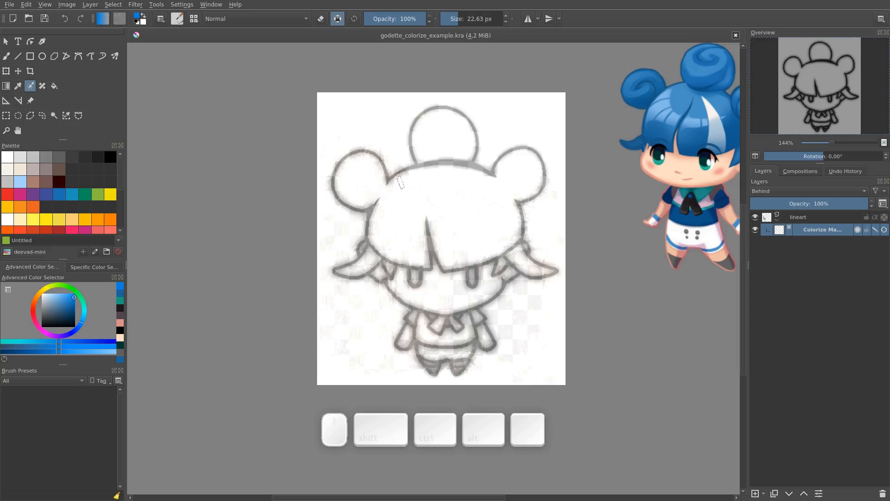
left_click_drag(409, 203, 456, 194)
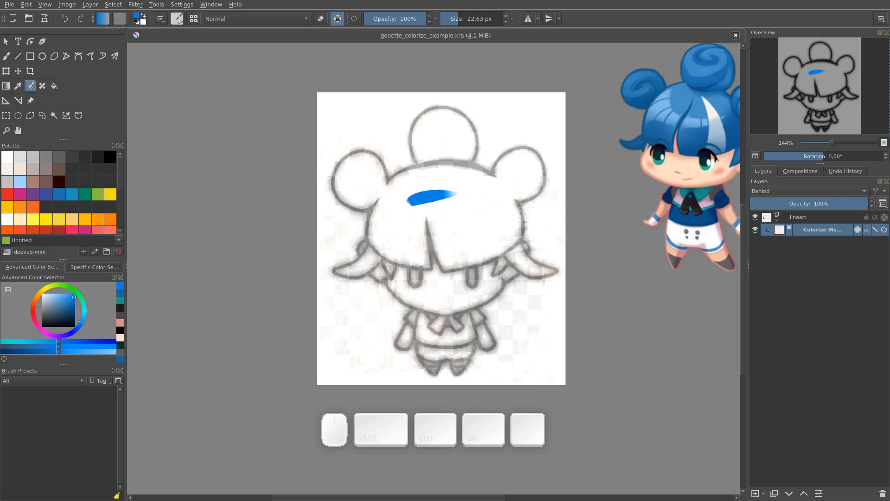
Paint bright blue key strokes on the top hair bun and on the hair at both sides of the head.
left_click_drag(434, 139, 450, 135)
left_click(517, 257)
left_click(371, 261)
left_click_drag(393, 259, 394, 262)
key("ctrl+z")
key("ctrl+z")
left_click(371, 255)
mouse_move(515, 256)
left_mouse_down()
mouse_move(503, 254)
mouse_move(494, 238)
left_mouse_up()
key("ctrl+z")
left_click_drag(504, 260, 513, 240)
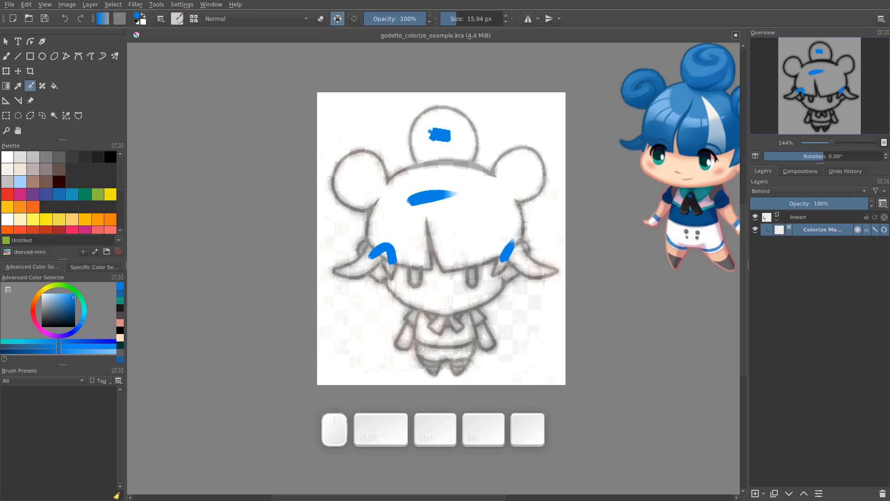
Reduce the brush to 8.97 px and paint short blue key strokes on the shirt and both sleeves.
mouse_move(424, 333)
left_mouse_down("shift")
mouse_move(440, 341)
mouse_move(422, 322)
left_mouse_up("shift")
left_click_drag(478, 316, 468, 321)
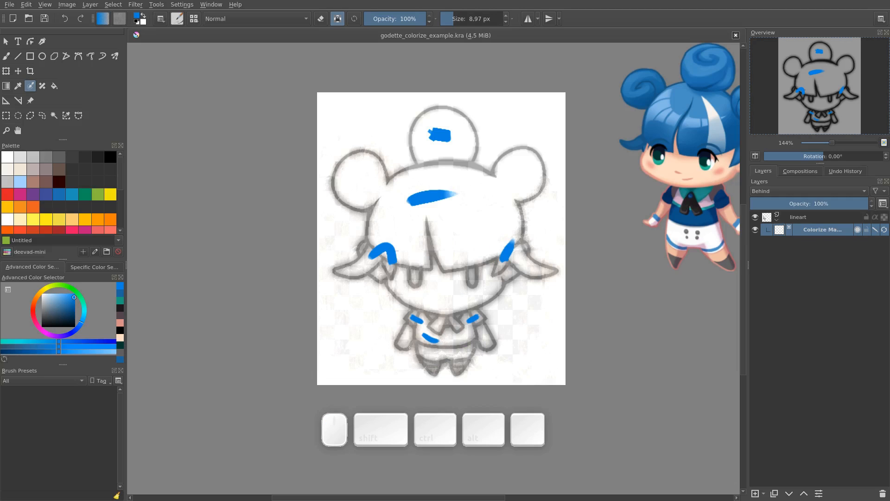
Sample the skin tone from the reference character and mark the face, ears, cheek sides, arms and legs.
left_click(698, 194, "ctrl")
left_click_drag(424, 295, 452, 291)
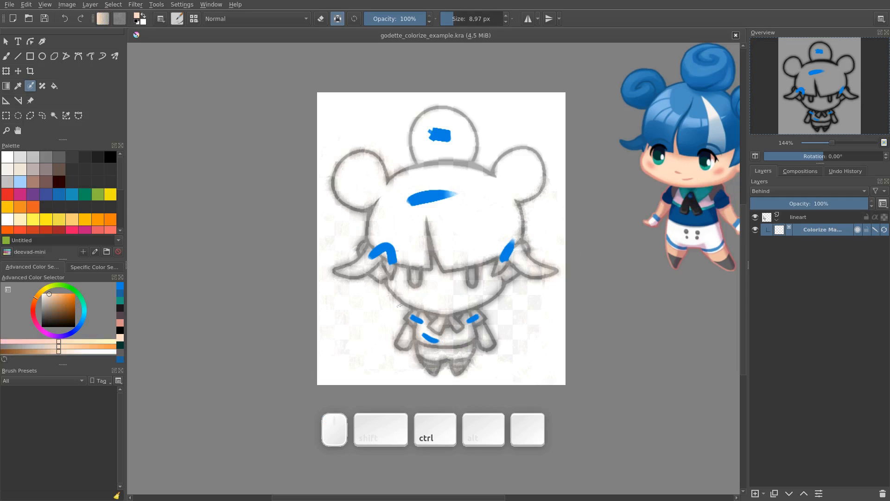
left_click_drag(507, 272, 513, 272)
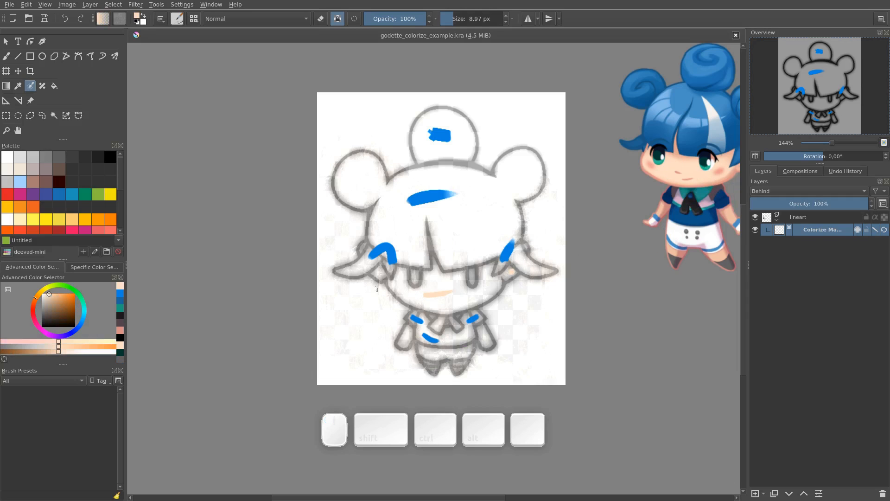
left_click(381, 271)
left_click(362, 248)
left_click(525, 246)
left_click(485, 336)
left_click(406, 338)
left_click(427, 362)
left_click(458, 370)
Sample white from the reference character's shorts and paint a key stroke on the lineart's shorts.
left_click_drag(460, 382, 466, 367)
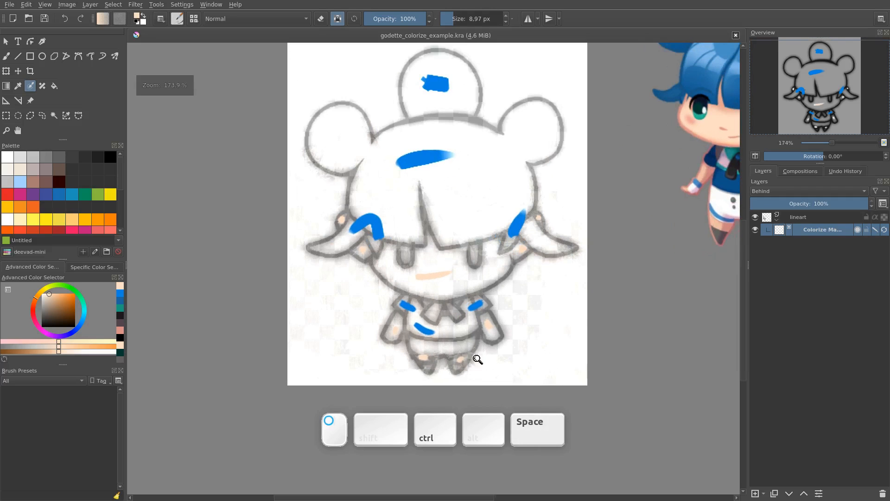
left_click(721, 204, "ctrl")
left_click_drag(423, 346, 425, 347)
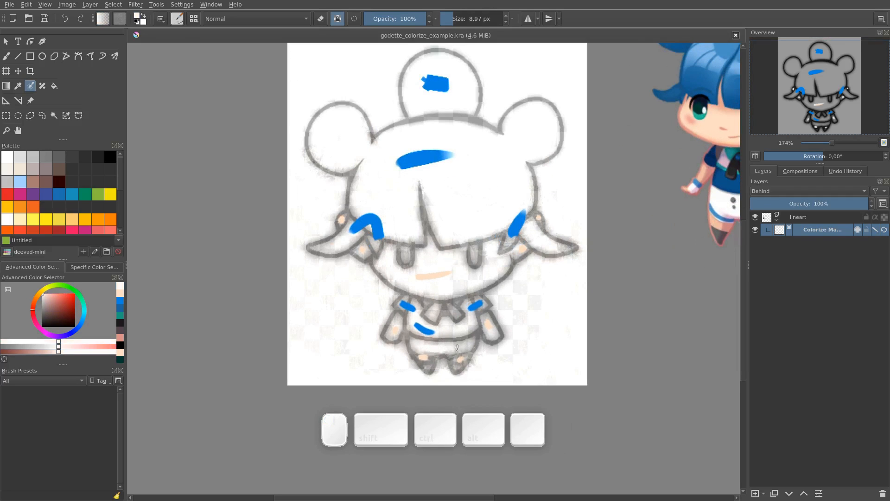
Sample dark grey from the reference character's stockings and mark both feet and both halves of the bow.
left_click(725, 236, "ctrl")
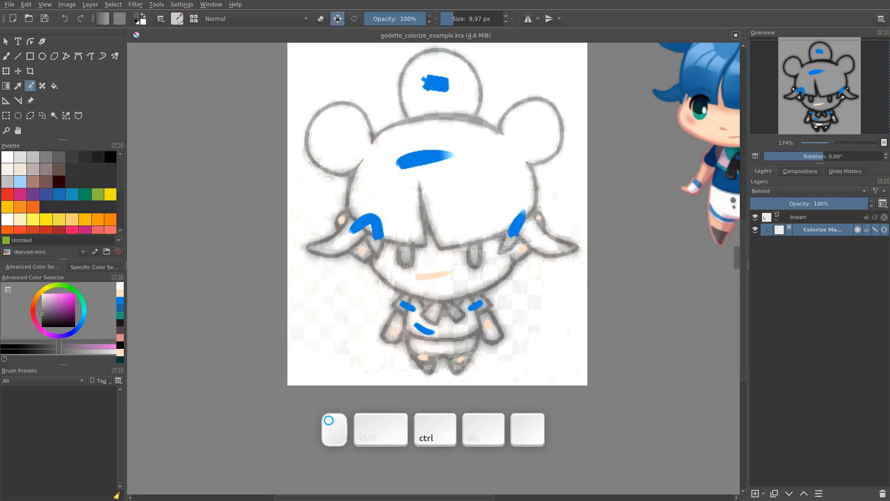
left_click(429, 367)
left_click(457, 367)
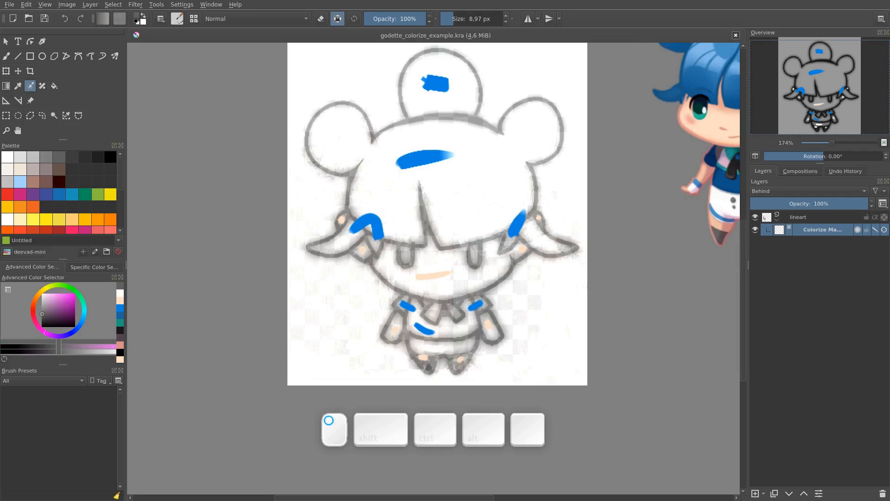
left_click(434, 311)
left_click(455, 310)
Sample teal from the reference character's scarf and mark the collar, the bow's centre and both eyes.
left_click_drag(552, 263, 533, 274)
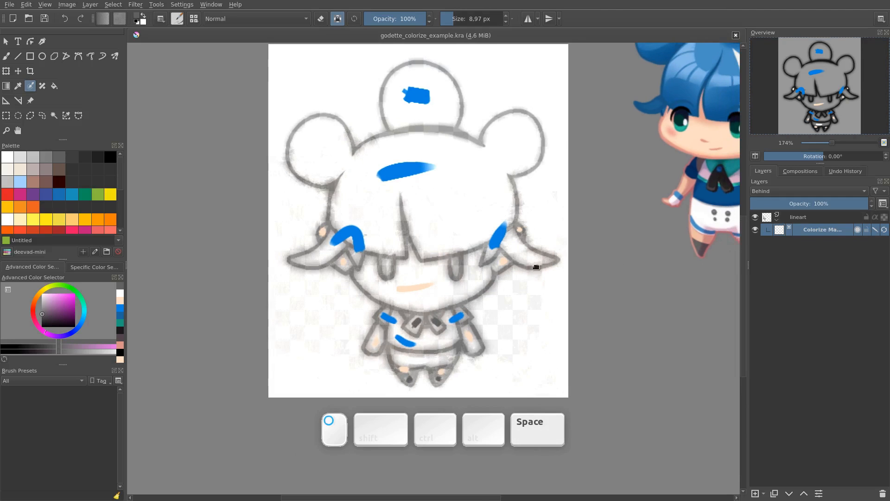
left_click(733, 167, "ctrl")
left_click(409, 314)
left_click(427, 321)
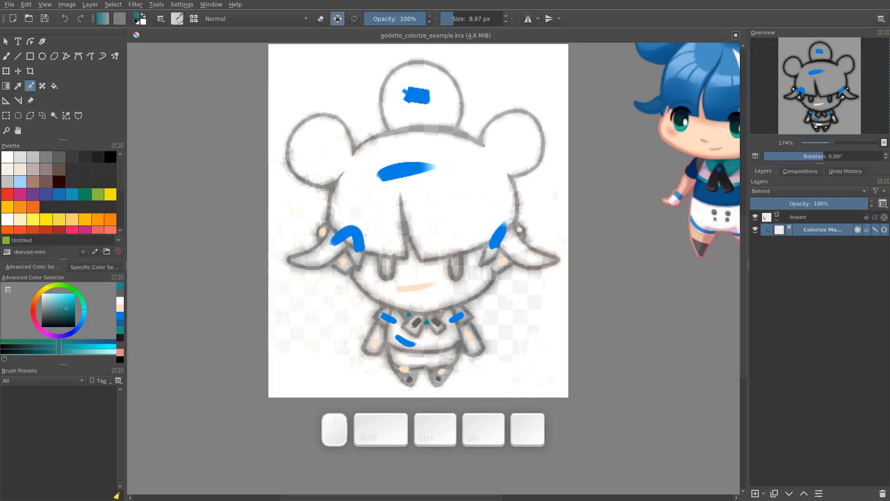
left_click(453, 265)
left_click(387, 268)
key("2")
key("1")
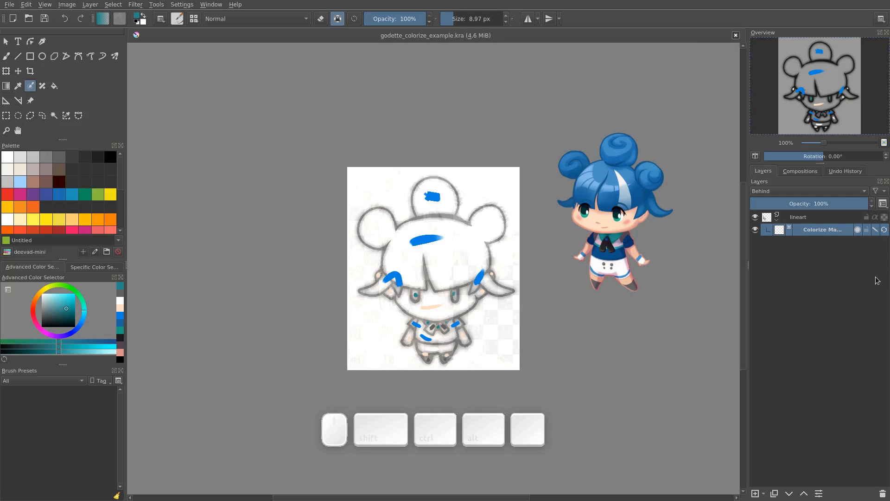
key("F9")
left_click(882, 229)
left_click_drag(888, 230, 884, 226)
mouse_move(862, 266)
left_mouse_down()
mouse_move(880, 243)
mouse_move(870, 242)
left_mouse_up()
key("F9")
Update the colorize mask from its tool options to generate the coloring.
key("backslash")
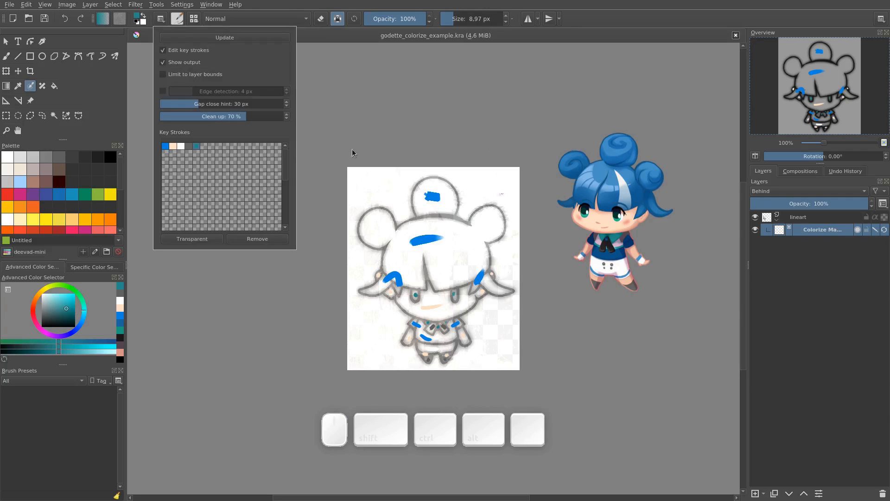
left_click(226, 39)
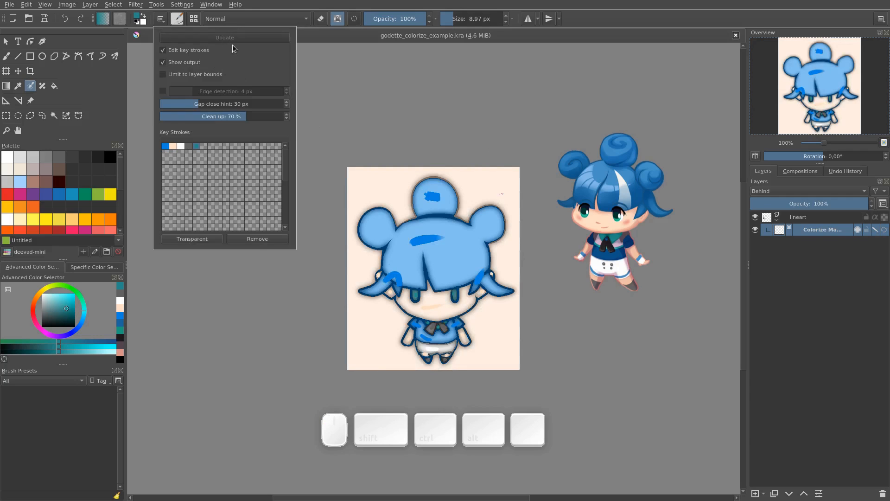
left_click(396, 114)
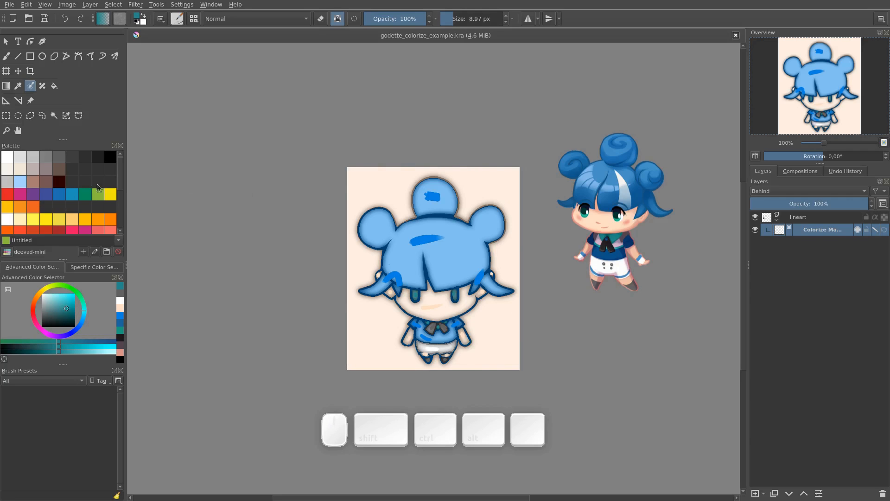
Choose magenta from the palette and paint a key stroke on the empty background beside the top bun.
left_click(84, 195)
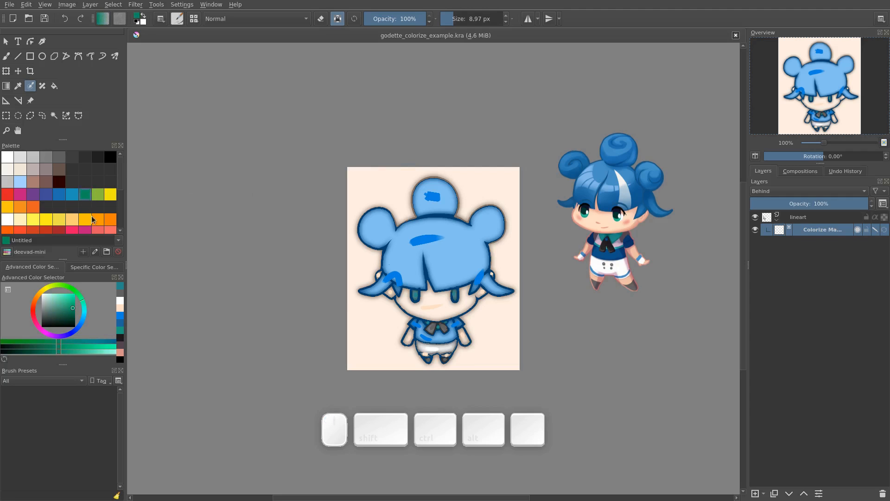
left_click(85, 229)
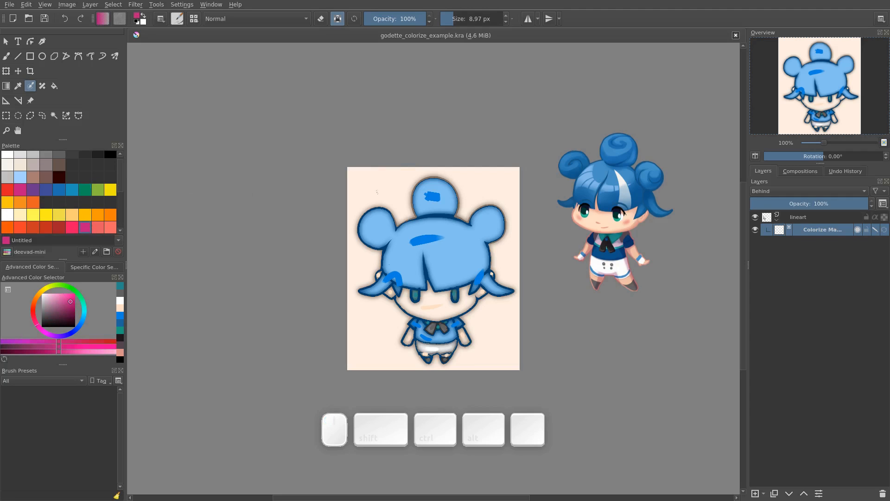
left_click_drag(365, 192, 394, 179)
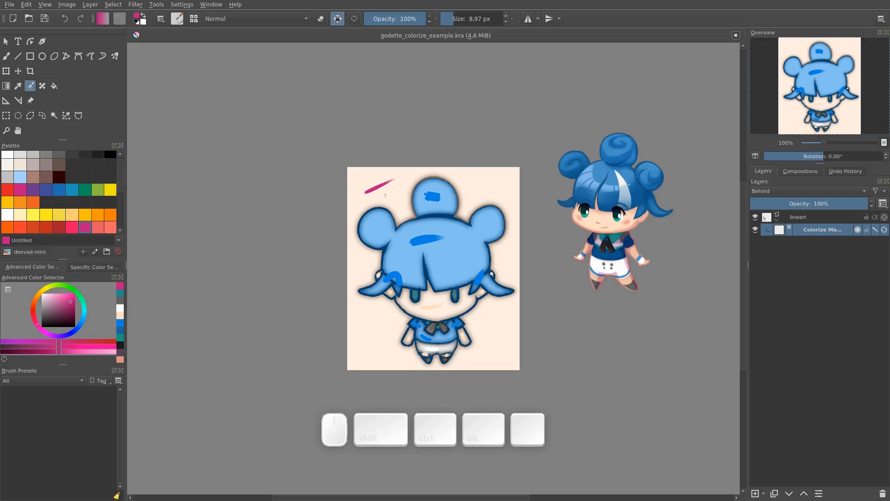
Set the magenta key stroke color as transparent in the mask's tool options and update the coloring.
key("backslash")
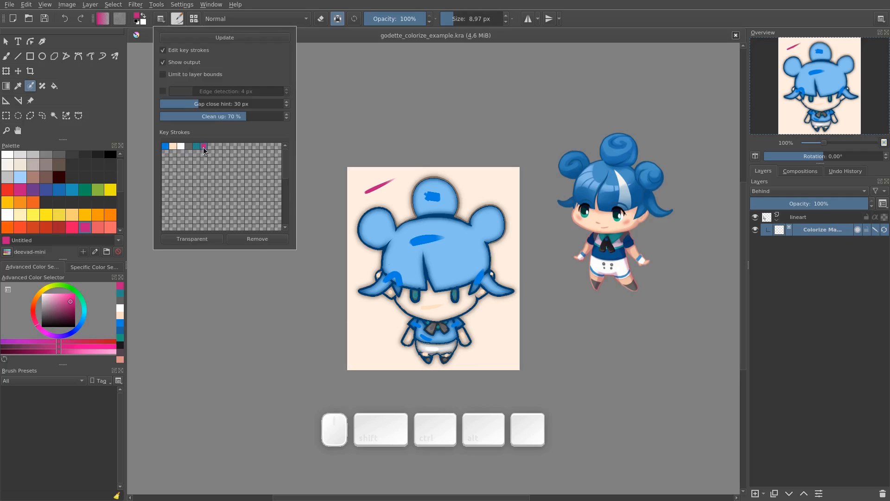
left_click(166, 147)
left_click(174, 147)
left_click(187, 145)
left_click(194, 147)
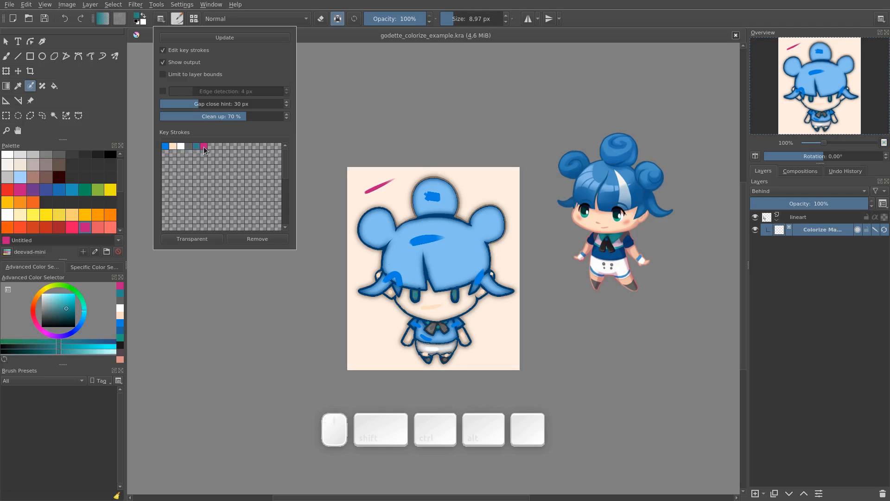
left_click(204, 147)
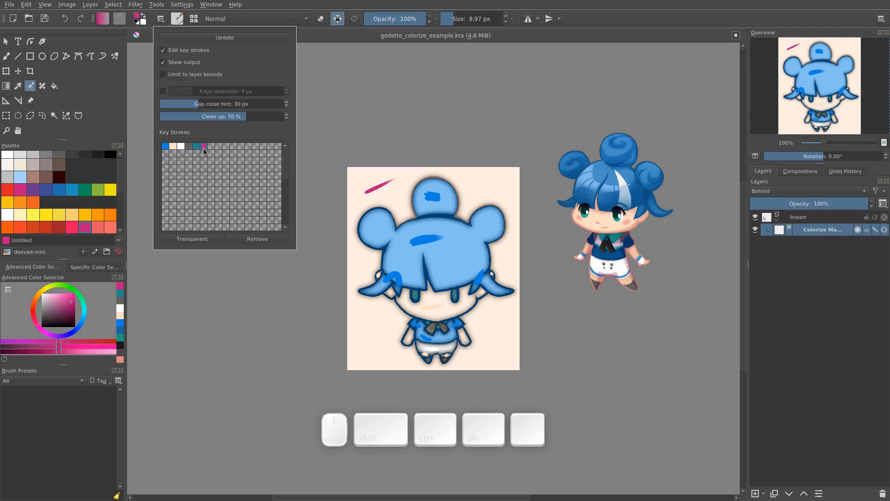
left_click(205, 239)
left_click(163, 77)
left_click(199, 75)
left_click(237, 40)
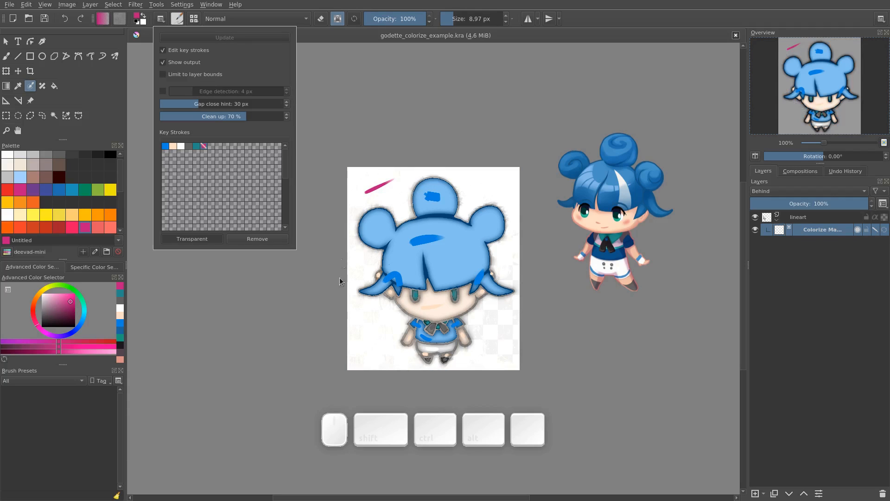
left_click(834, 272)
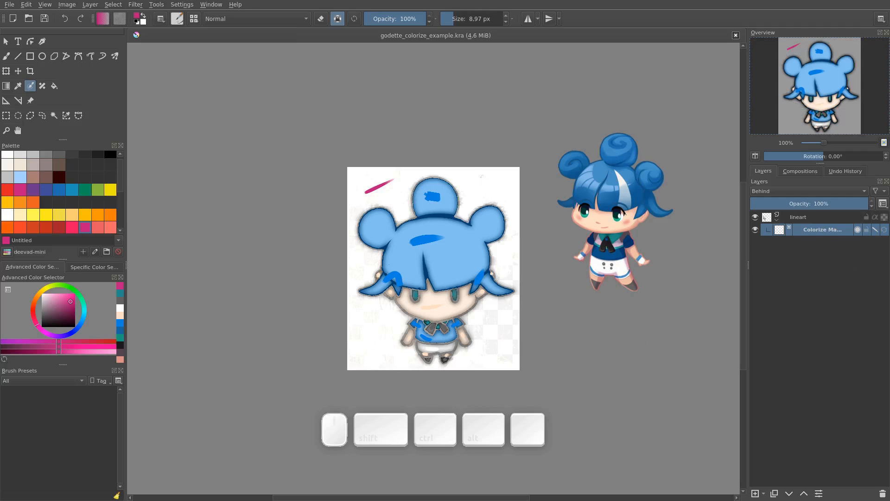
Turn off key stroke editing on the colorize mask and reopen the mask's tool options.
left_click(876, 230)
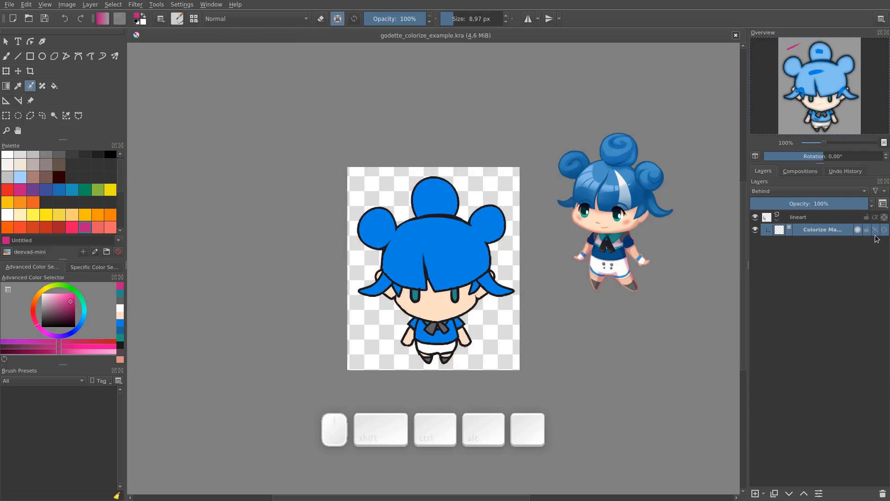
key("backslash")
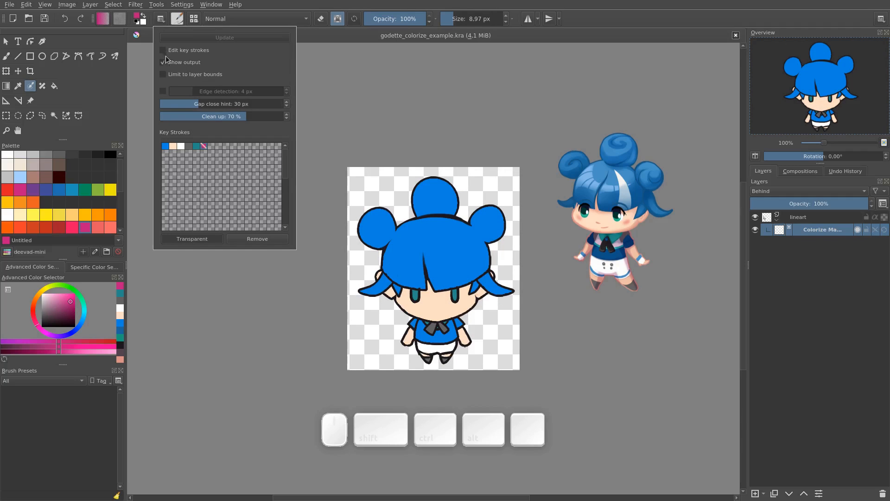
left_click(817, 322)
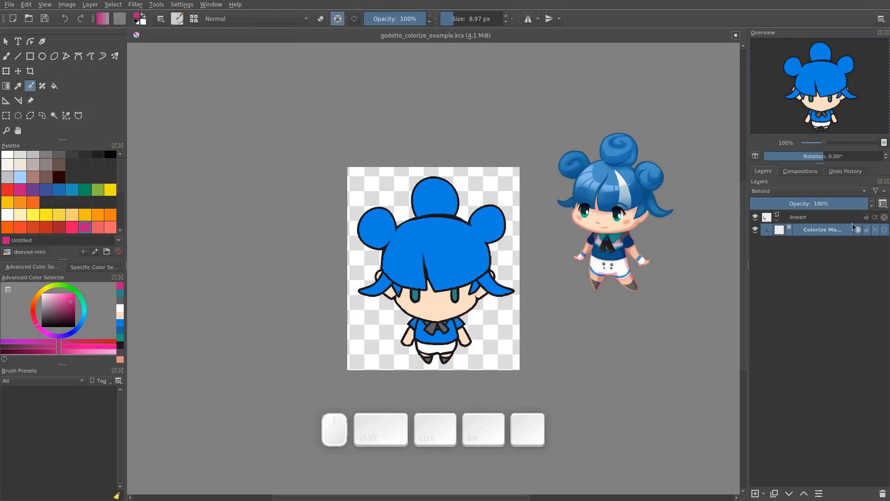
left_click(858, 230)
left_click(858, 230)
key("F9")
left_click_drag(862, 225, 852, 225)
key("shift+F9")
key("ctrl+space")
left_click_drag(417, 280, 452, 253)
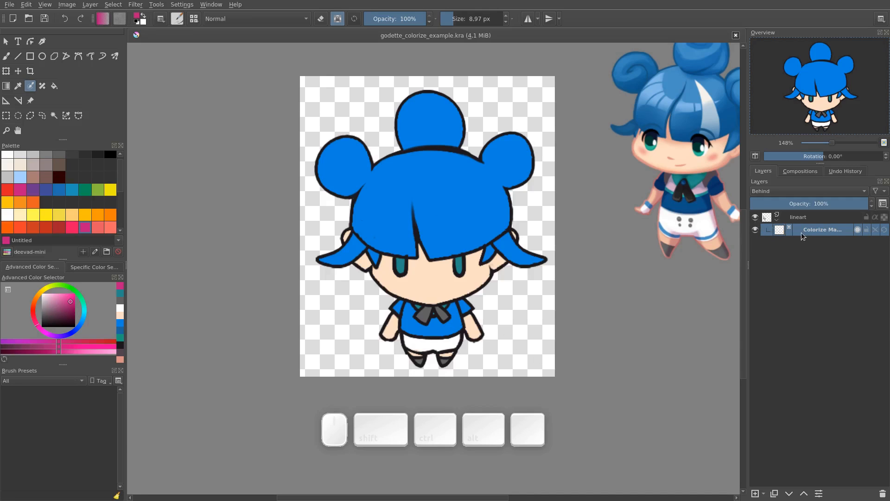
Activate the freehand brush and convert the colorize mask to a paint layer.
left_click(780, 233)
scroll(503, 266, "down", 1)
key("b")
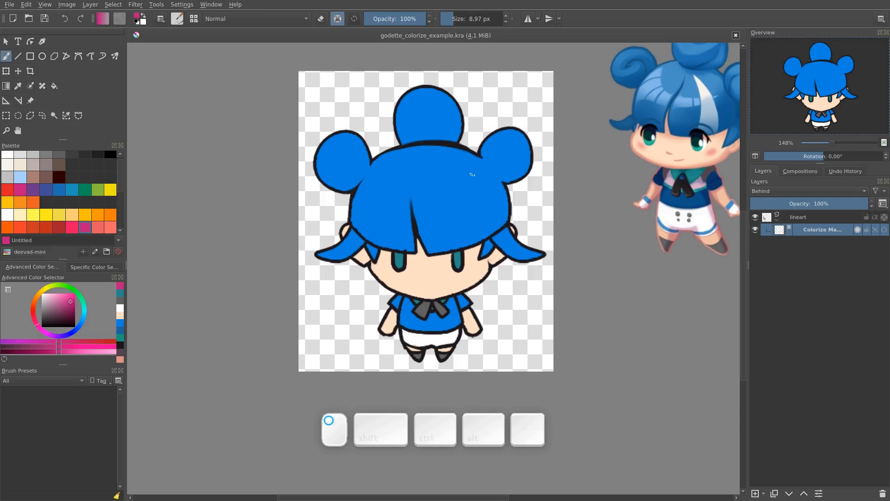
right_click(816, 229)
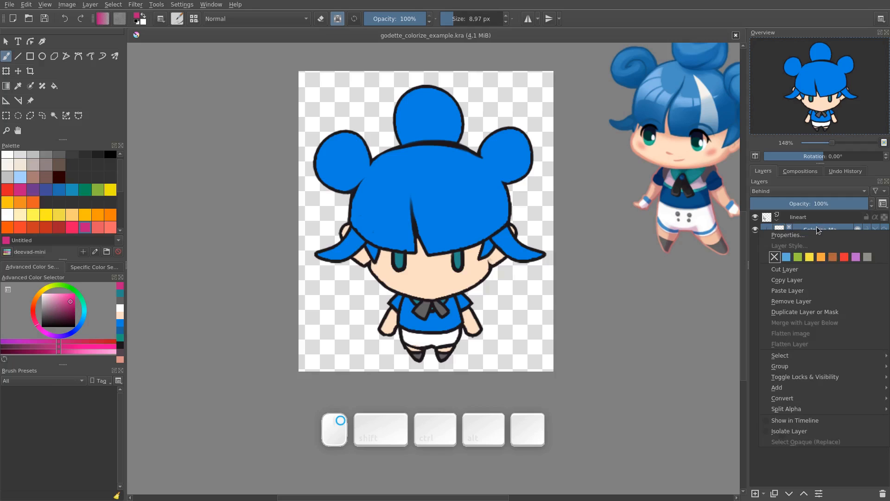
mouse_move(788, 399)
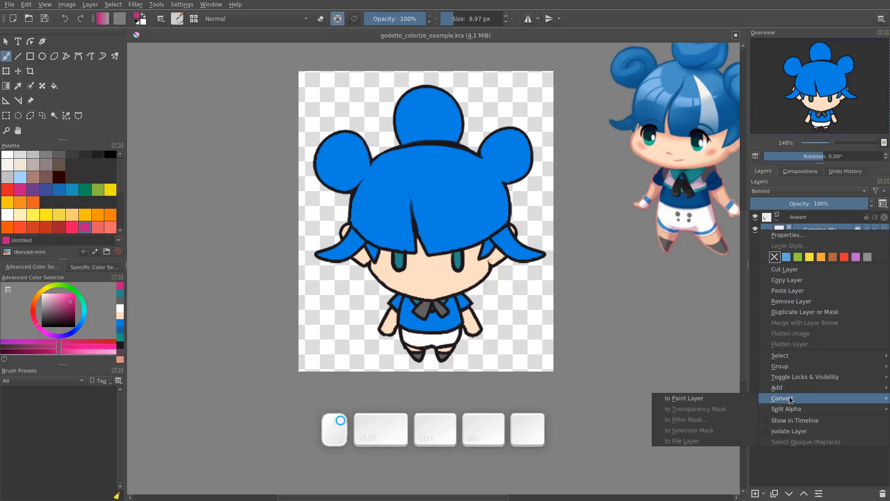
left_click(734, 397)
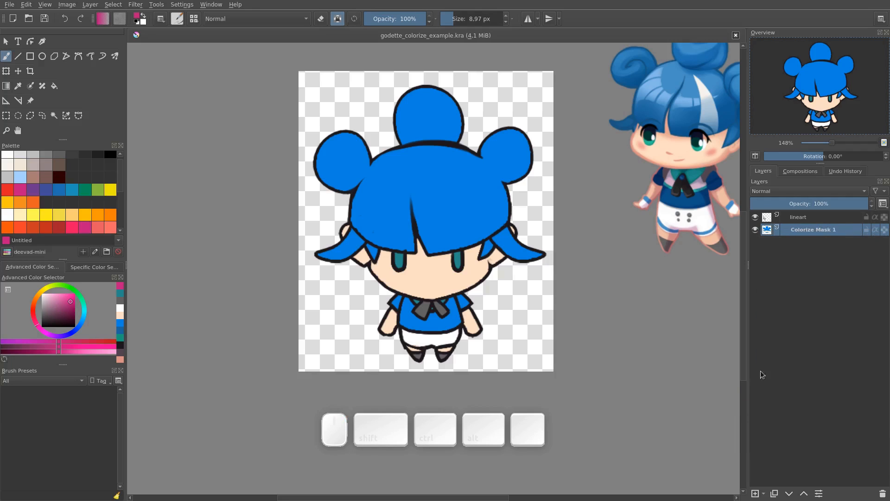
Hide the lineart layer and add a new paint layer beneath the converted Colorize Mask 1 layer.
left_click(756, 217)
left_click_drag(495, 239, 519, 252)
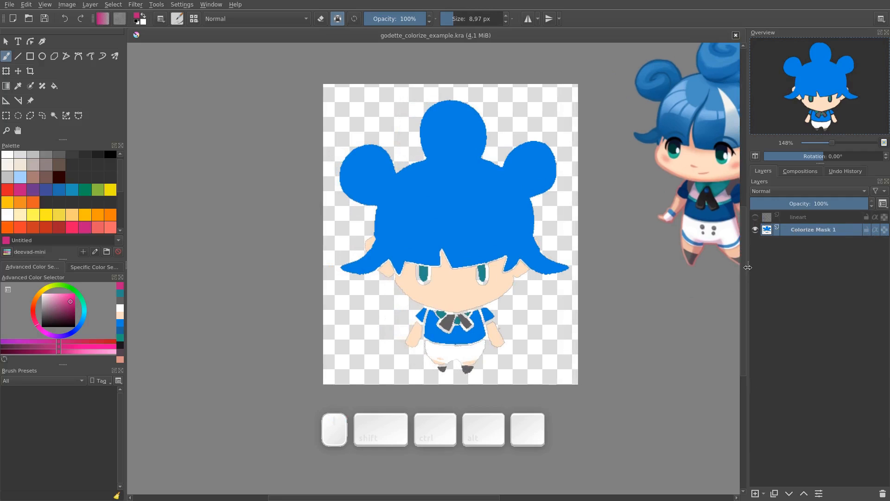
key("n")
key("ctrl+bracketleft")
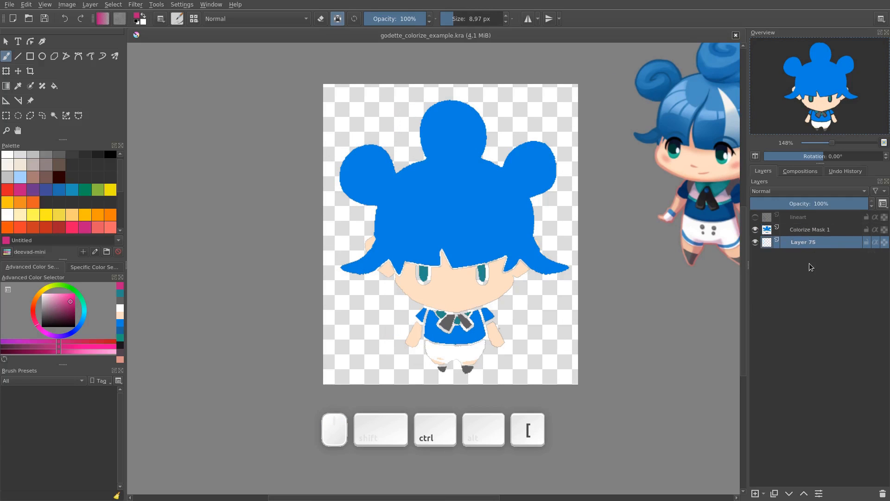
Pick a dark purplish gray and fill the new bottom layer with it as a background.
left_click_drag(62, 316, 48, 319)
key("ctrl+f")
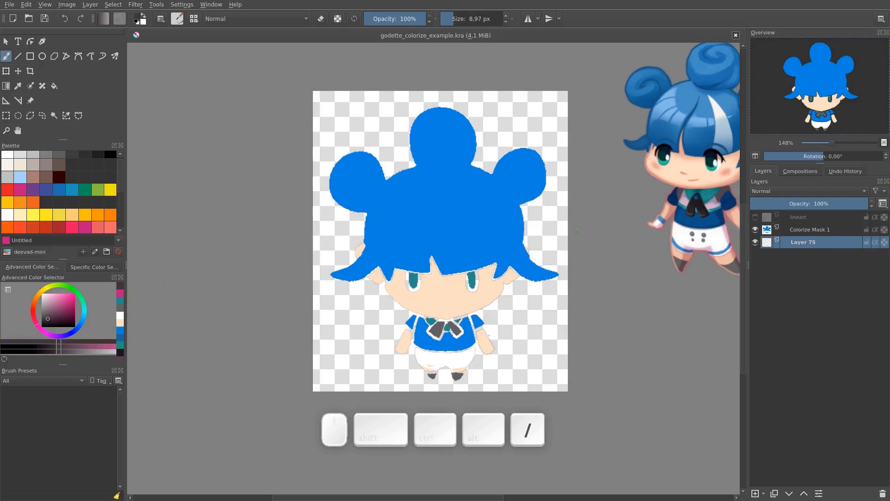
key("ctrl+f")
left_click_drag(562, 189, 536, 163)
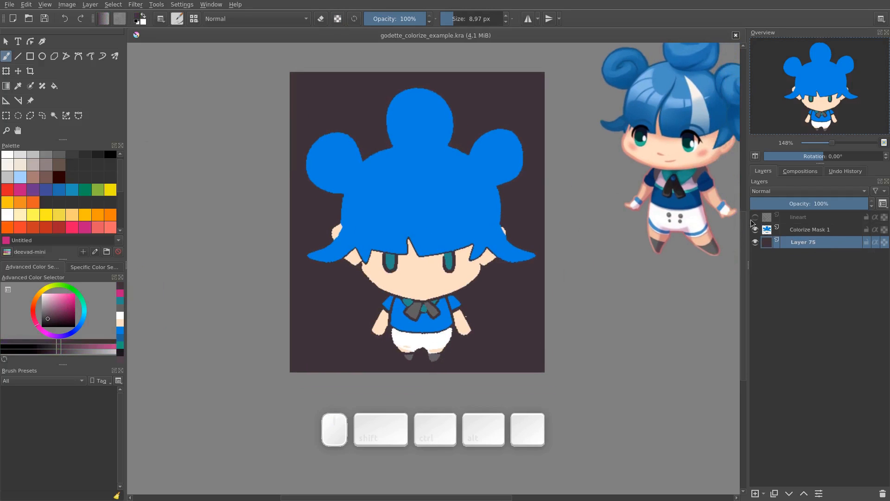
Select the Colorize Mask 1 layer and compare the flat colors with and without the lineart shown.
left_click(820, 231)
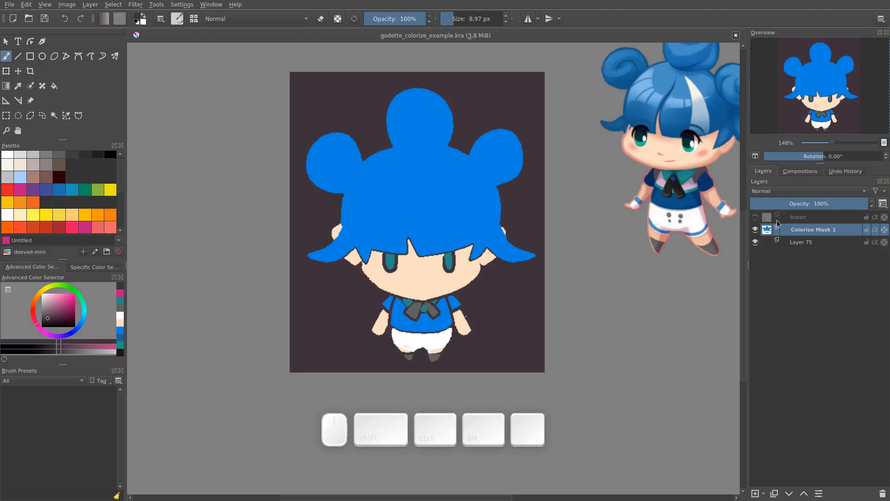
left_click(755, 217)
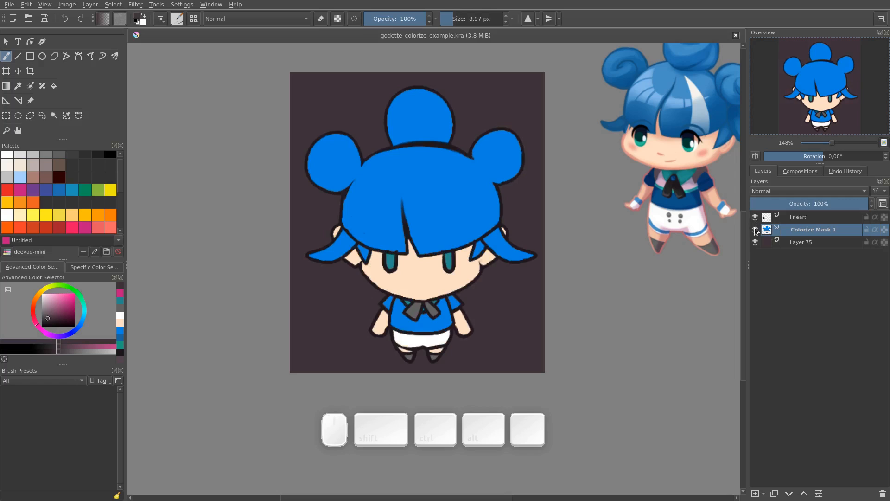
left_click(755, 219)
left_click(755, 218)
left_click(754, 219)
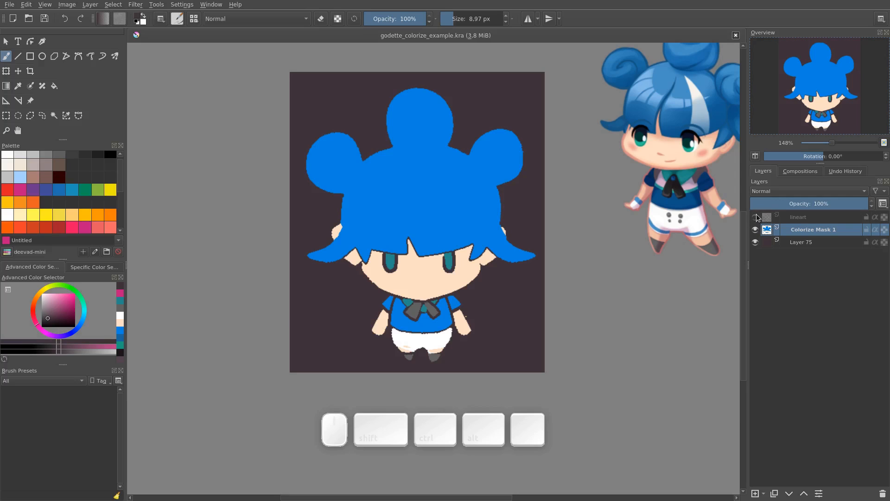
left_click(755, 217)
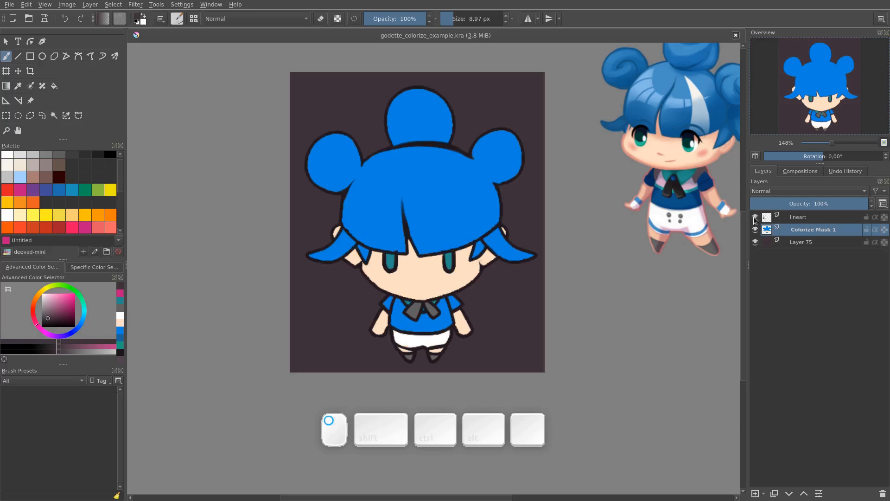
Try painting over the face outline on the lineart layer with the sampled skin tone at a 21.89 px brush size.
left_click(788, 218)
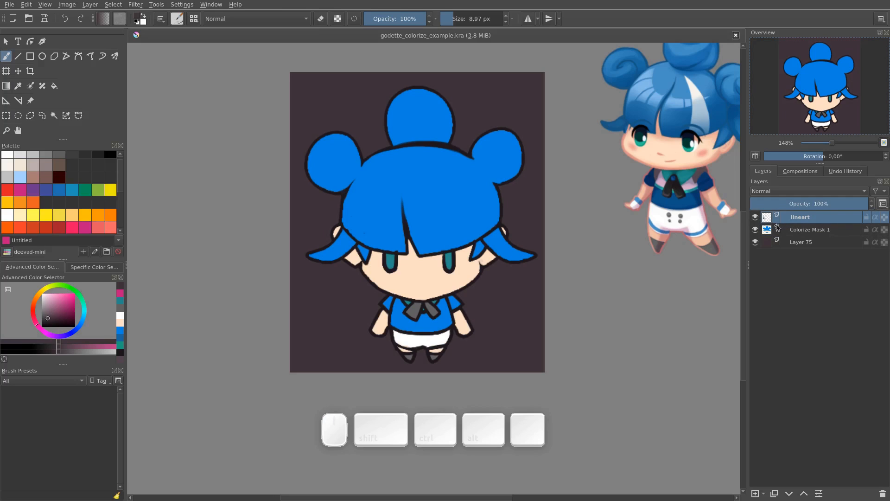
key("e")
left_click_drag(384, 256, 401, 248)
left_click(406, 289, "ctrl")
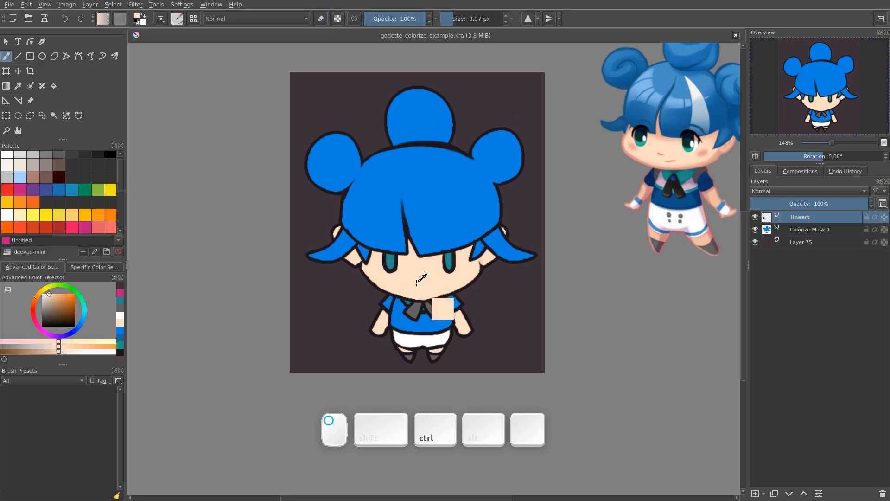
key("slash")
left_click_drag(372, 283, 381, 284, "shift")
mouse_move(359, 266)
left_mouse_down()
mouse_move(385, 286)
mouse_move(435, 287)
mouse_move(398, 290)
mouse_move(419, 293)
mouse_move(476, 280)
mouse_move(462, 283)
mouse_move(475, 268)
mouse_move(495, 268)
left_mouse_up()
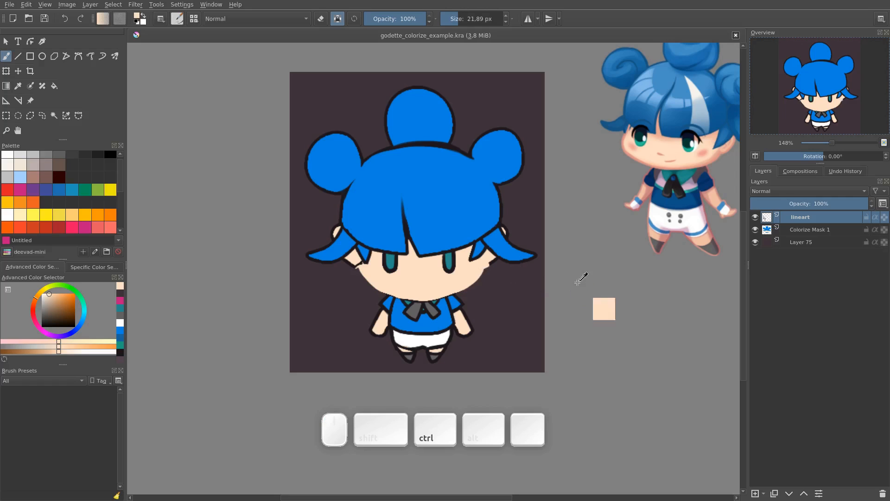
key("ctrl+z")
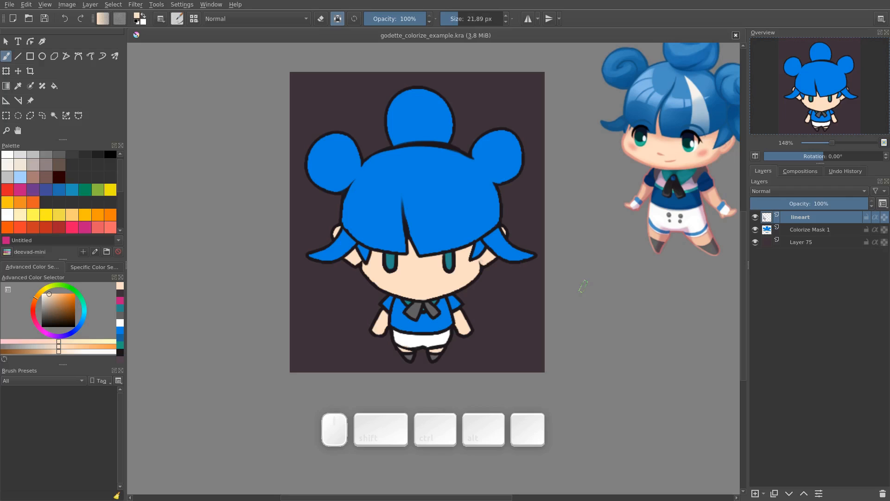
Compare the artwork with the lineart on and off, leaving the lineart layer hidden.
left_click(758, 217)
left_click(755, 217)
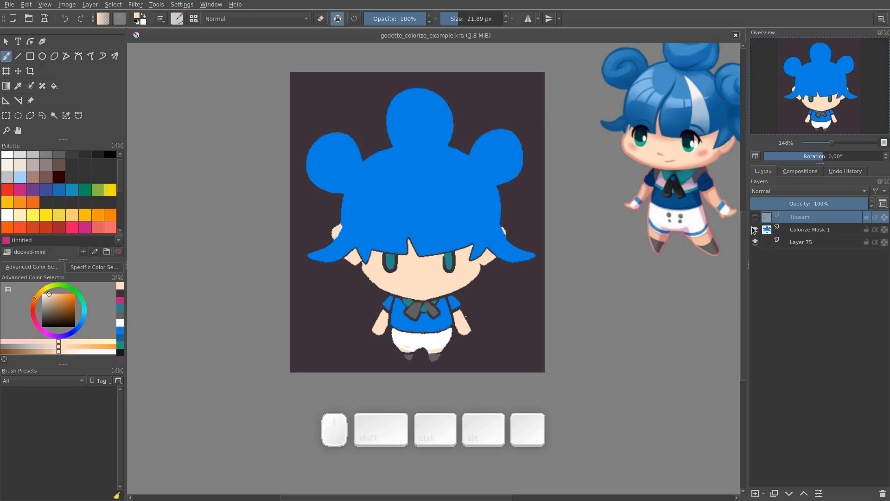
left_click(755, 230)
left_click(755, 217)
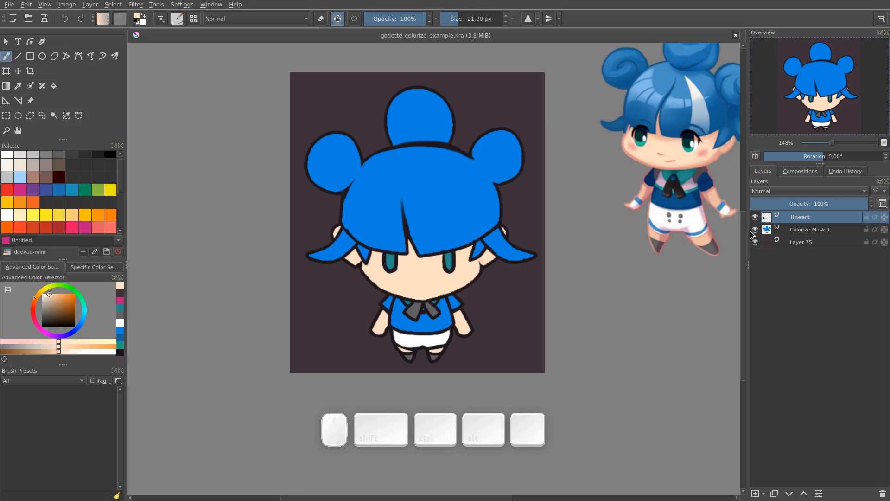
left_click(758, 218)
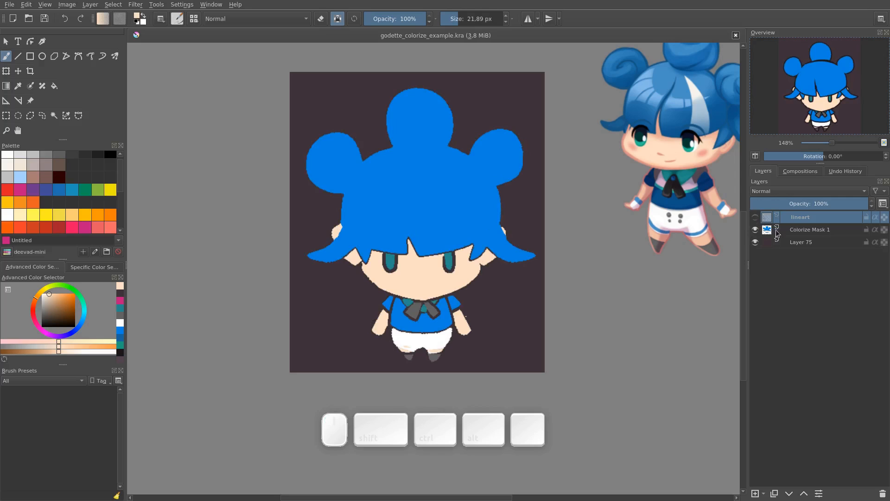
Try painting a darker blue sampled from the reference hair across the hair and face on the Colorize Mask 1 layer.
left_click(784, 231)
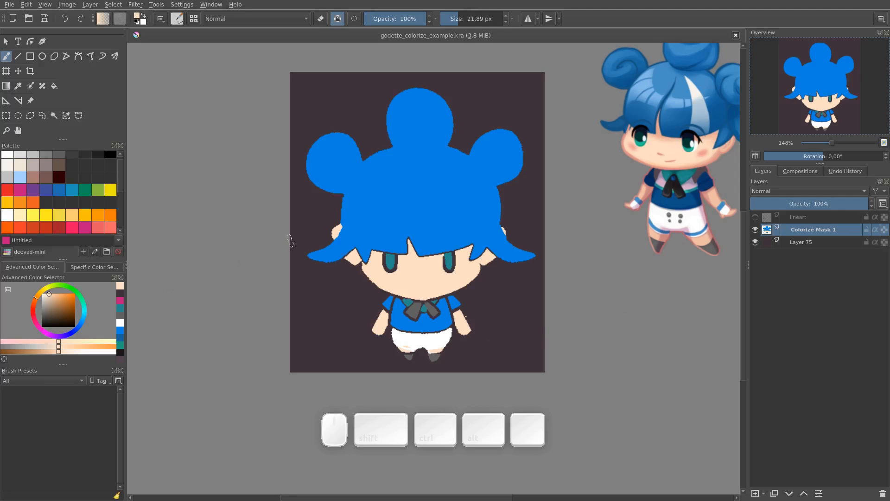
left_click(419, 195, "ctrl")
left_click(680, 123, "ctrl")
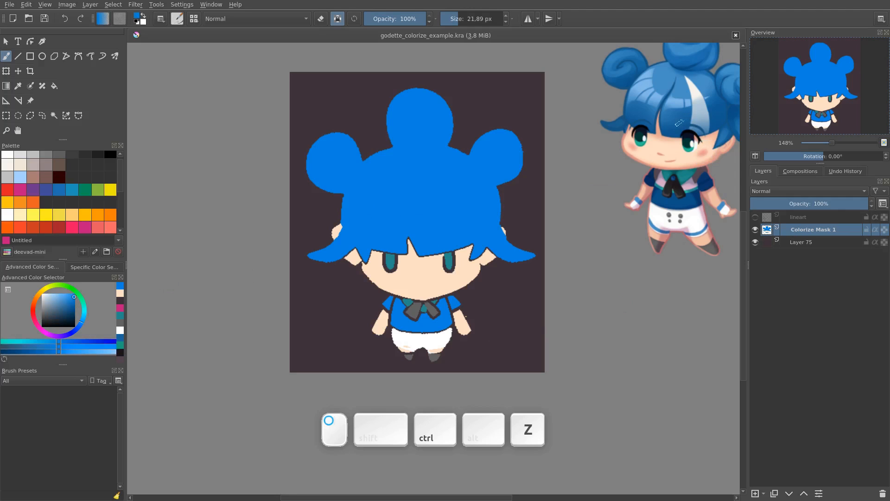
left_click(678, 128, "ctrl")
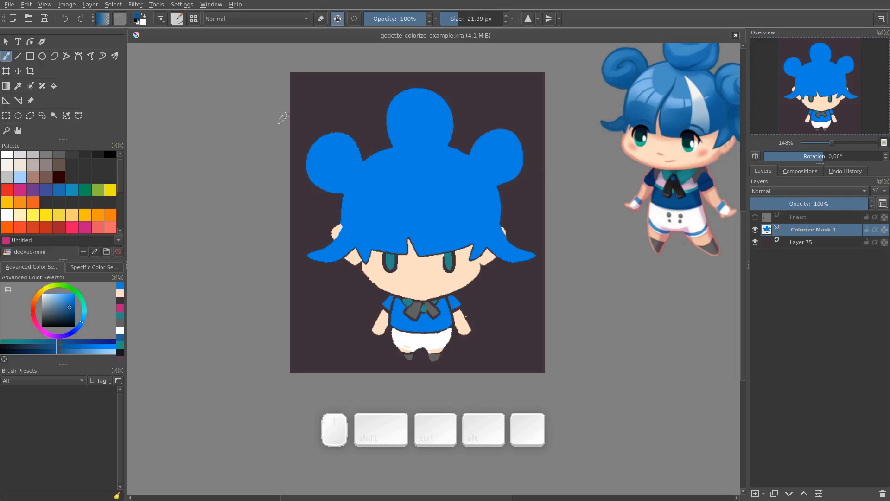
mouse_move(399, 240)
left_mouse_down()
mouse_move(500, 211)
mouse_move(410, 296)
mouse_move(446, 277)
mouse_move(443, 301)
left_mouse_up()
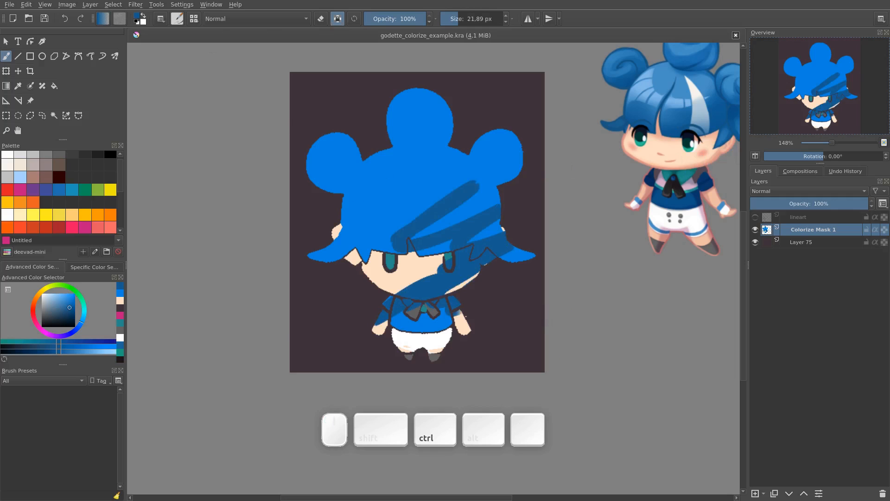
key("ctrl+z")
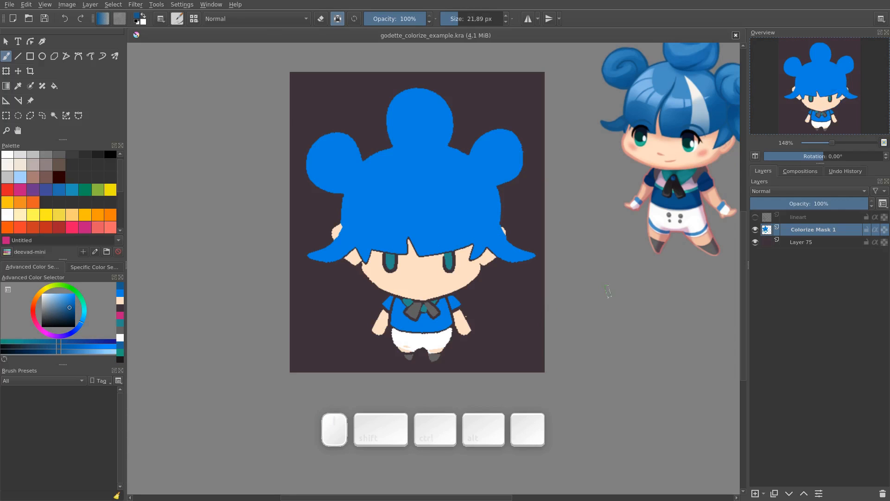
Split the Colorize Mask 1 layer by color into a group of alpha-locked layers, using fuzziness 20 and the deevad-mini palette for names.
left_click(91, 6)
left_click(130, 123)
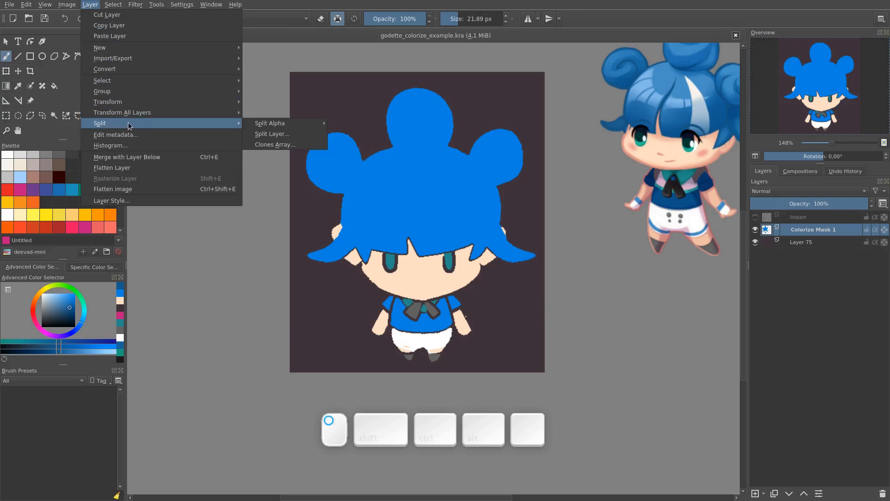
left_click(263, 137)
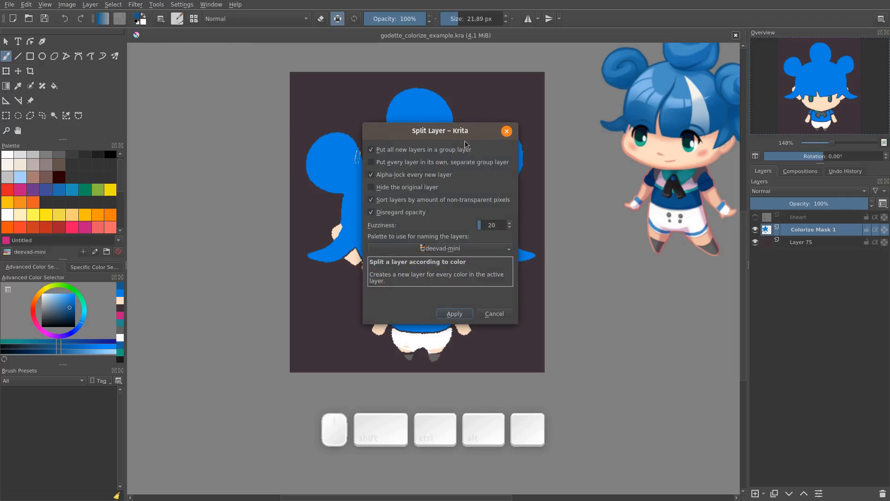
left_click_drag(469, 128, 654, 118)
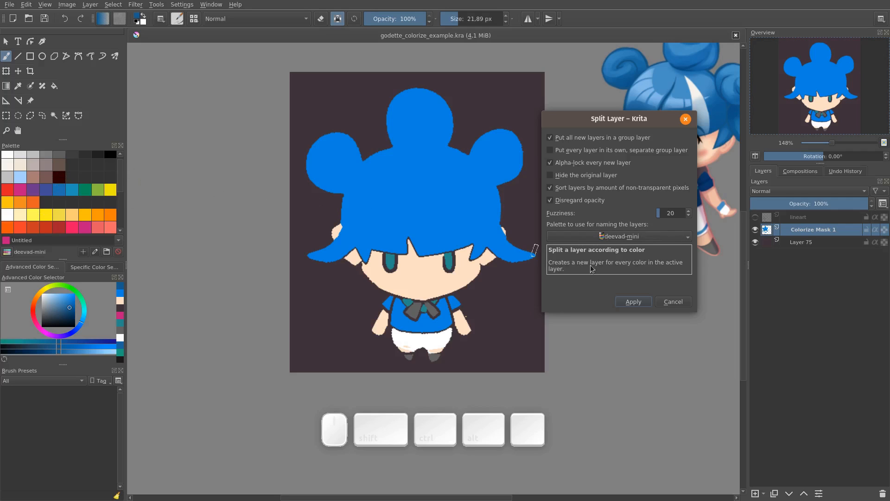
left_click(633, 301)
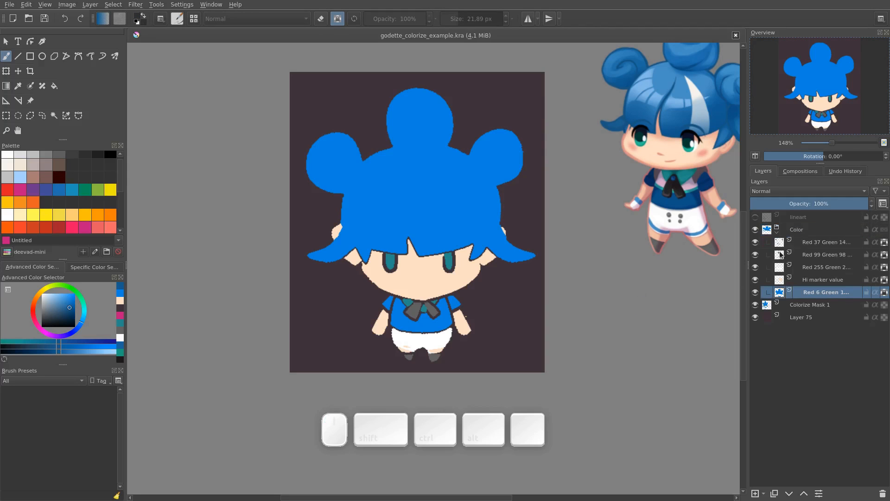
Go through the split layers in the Color group and hide the original Colorize Mask 1 layer.
left_click(798, 230)
left_click(795, 244)
left_click(801, 255)
left_click(802, 268)
left_click(804, 280)
left_click(804, 293)
left_click(755, 305)
Switch each split color layer's visibility off and on to check which part of the character it holds.
left_click(755, 292)
left_click(755, 292)
left_click(756, 280)
left_click(756, 280)
left_click(755, 267)
left_click(756, 267)
left_click(756, 267)
left_click(756, 267)
left_click(755, 242)
left_click(756, 242)
left_click(755, 242)
left_click(756, 242)
left_click(755, 255)
left_click(756, 254)
left_click(755, 243)
left_click(755, 243)
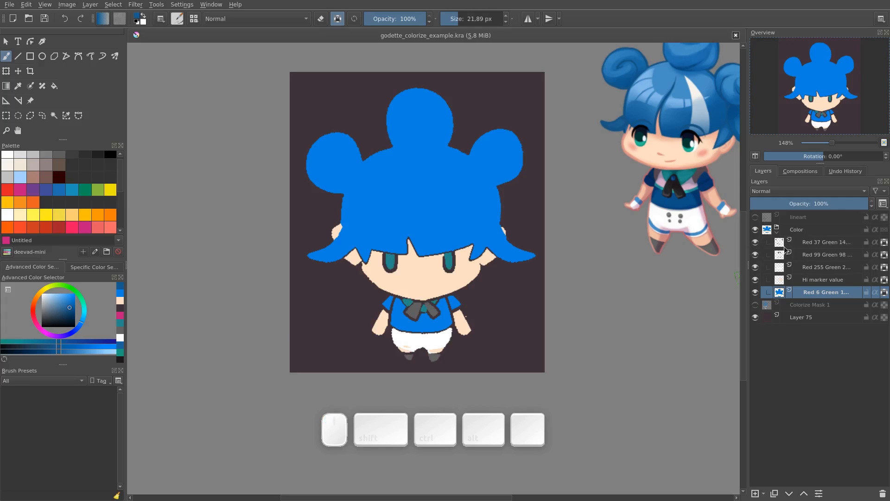
left_click(781, 245)
left_click(756, 242)
left_click(755, 242)
Select the blue hair layer by picking it on the canvas and turn off the brush's alpha preservation.
key("r")
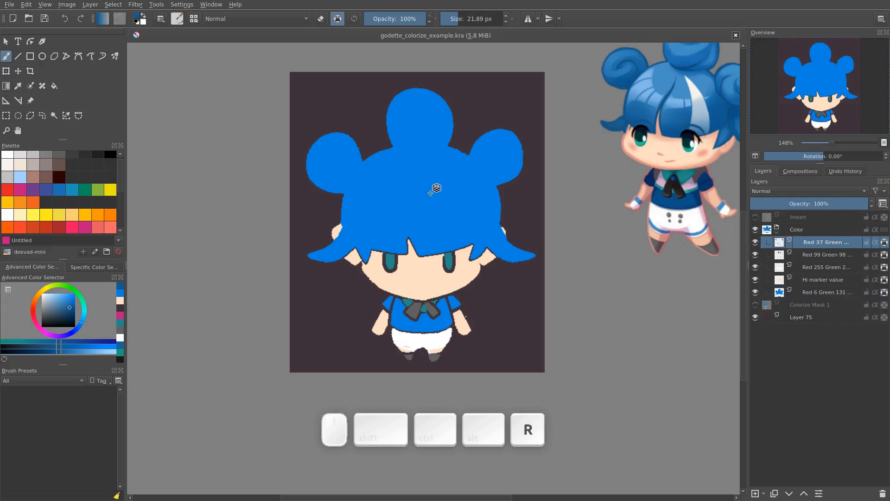
left_click(428, 191)
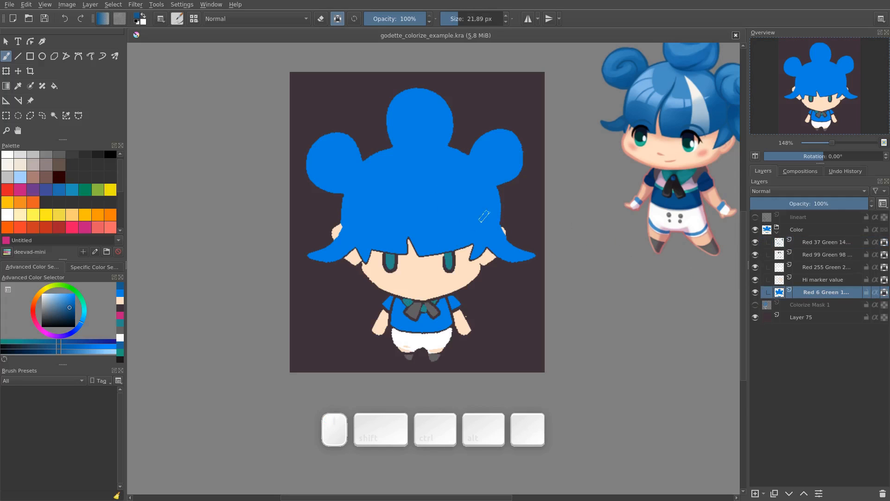
key("slash")
left_click(338, 18)
key("shift+F9")
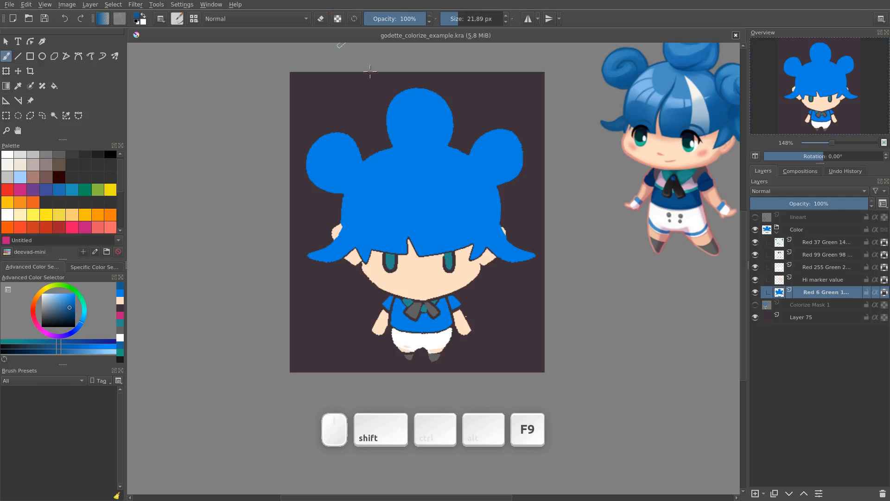
Shade the lower right part of the hair with a darker blue sampled from the reference, using a 97.50 px soft brush.
left_click_drag(388, 218, 464, 216)
key("ctrl+z")
left_click_drag(472, 247, 573, 185)
left_click(676, 124, "ctrl")
left_click_drag(394, 255, 493, 189)
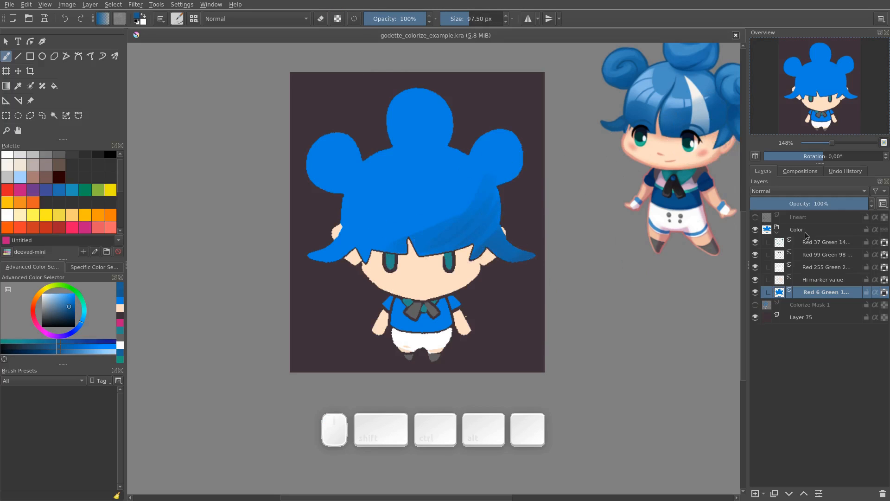
Show the lineart layer and extend the darker blue shading over the character's right-hand bun and the lower edges of the hair.
left_click(755, 217)
mouse_move(507, 199)
left_mouse_down()
mouse_move(461, 218)
mouse_move(482, 161)
mouse_move(473, 148)
mouse_move(535, 177)
mouse_move(483, 150)
mouse_move(487, 137)
mouse_move(528, 176)
left_mouse_up()
left_click_drag(394, 232, 345, 217)
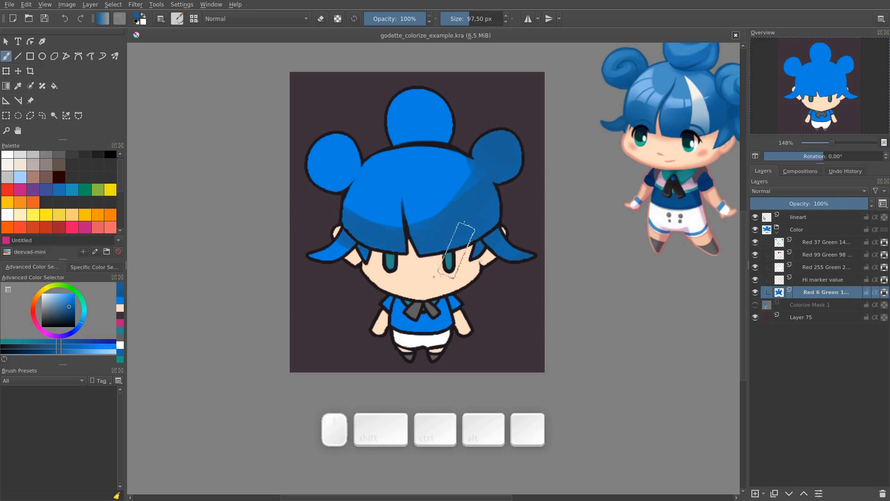
left_click_drag(363, 246, 366, 255)
left_click_drag(443, 301, 420, 325)
key("ctrl+z")
mouse_move(518, 232)
left_mouse_down()
mouse_move(497, 311)
mouse_move(523, 283)
left_mouse_up()
left_click_drag(529, 220, 559, 193)
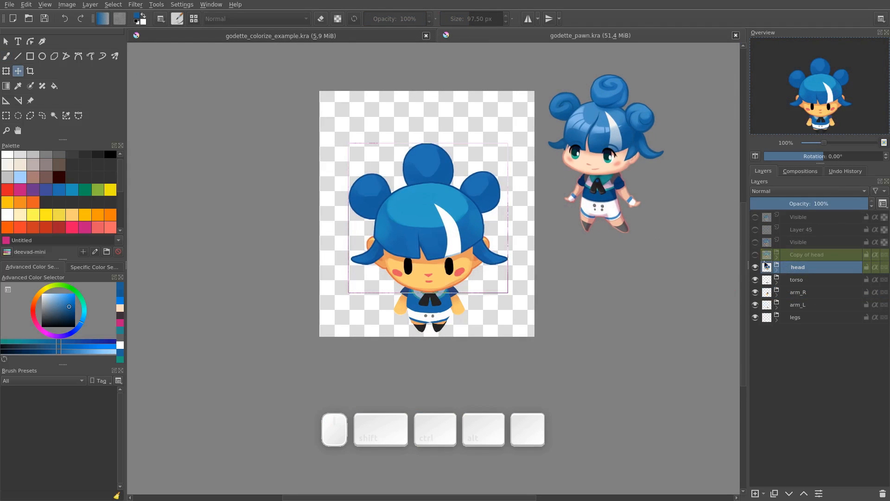
In godette_pawn.kra, try moving the head group with the Move tool and undo the move.
key("t")
left_click_drag(486, 248, 491, 212)
key("ctrl+z")
Try moving the arm_R group away from the character's body and undo the move.
left_click(790, 284)
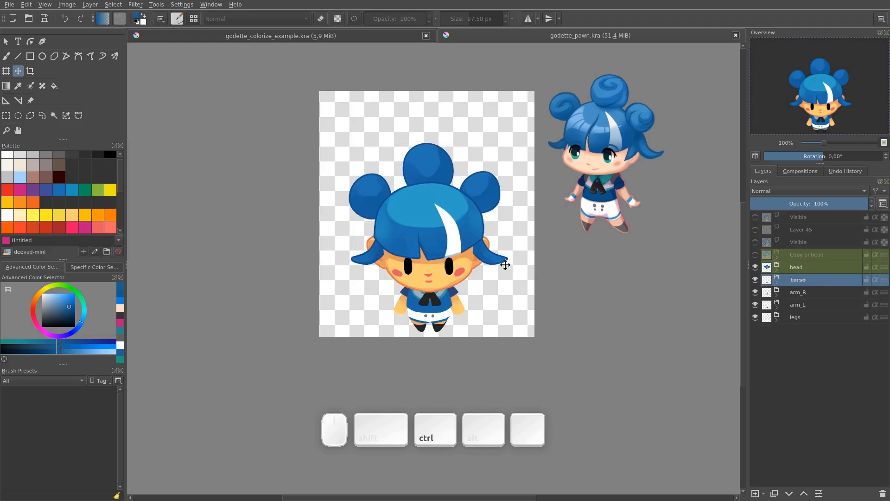
left_click(801, 295)
left_click_drag(559, 291, 510, 290)
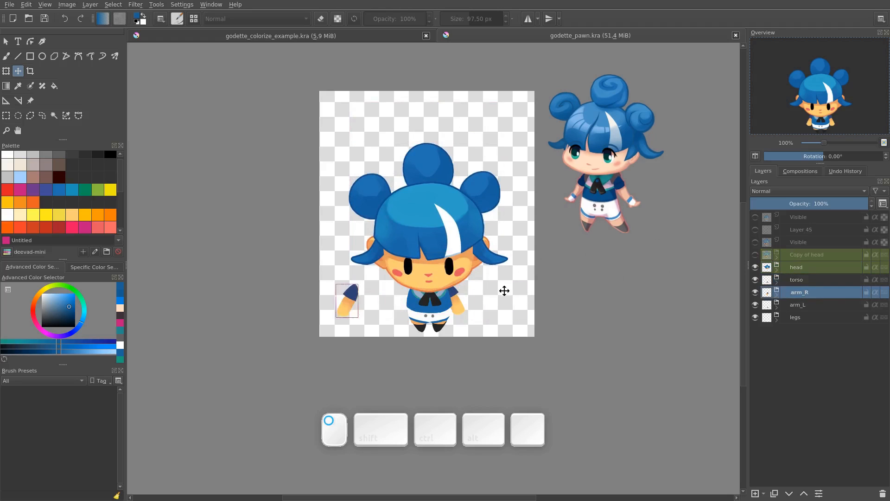
key("ctrl+z")
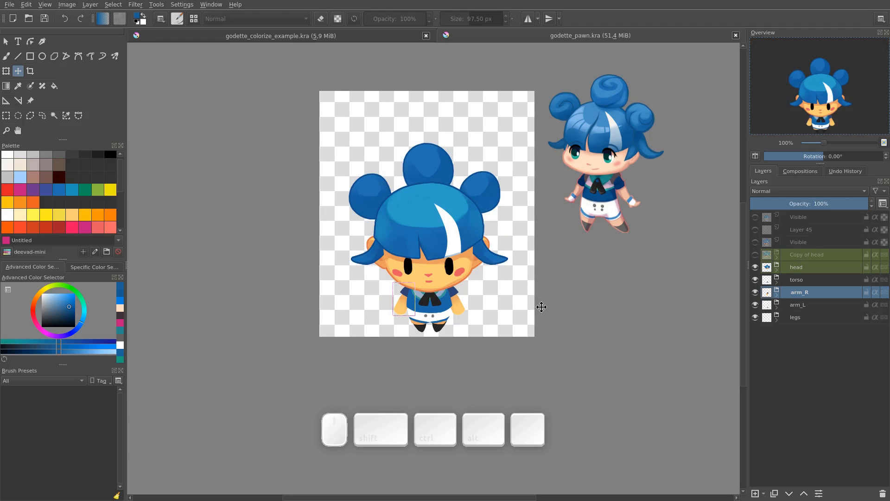
Close godette_pawn.kra and show the drawing in godette_colorize_example.kra at 100% zoom beside its reference.
middle_click(641, 35)
left_click(474, 272)
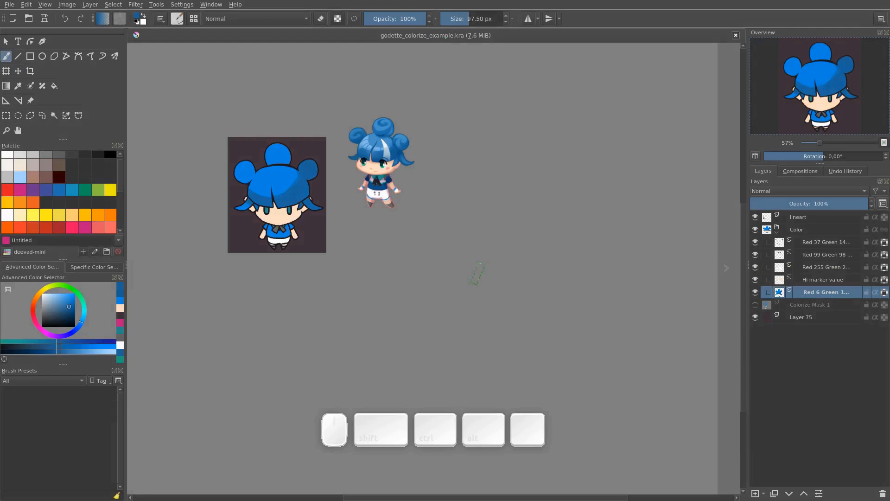
left_click_drag(395, 227, 536, 279)
key("2")
key("1")
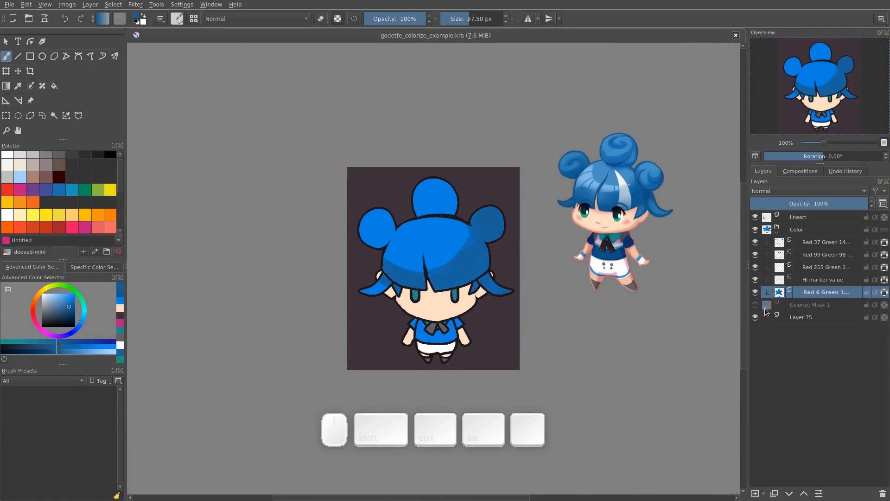
Switch the blue hair layer's visibility off and on, and add a new paint layer above it.
left_click(756, 292)
left_click(756, 292)
left_click_drag(423, 256, 458, 266)
left_click_drag(425, 249, 480, 208)
key("n")
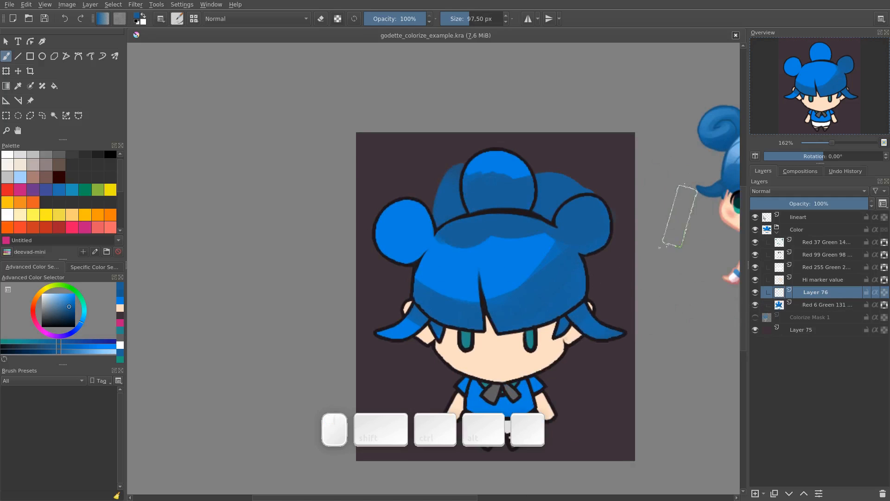
Undo the strokes spilling outside the hair and try more strokes across the upper hair with a blue sampled from it, undoing them too.
key("ctrl+z")
left_click_drag(579, 297, 560, 221)
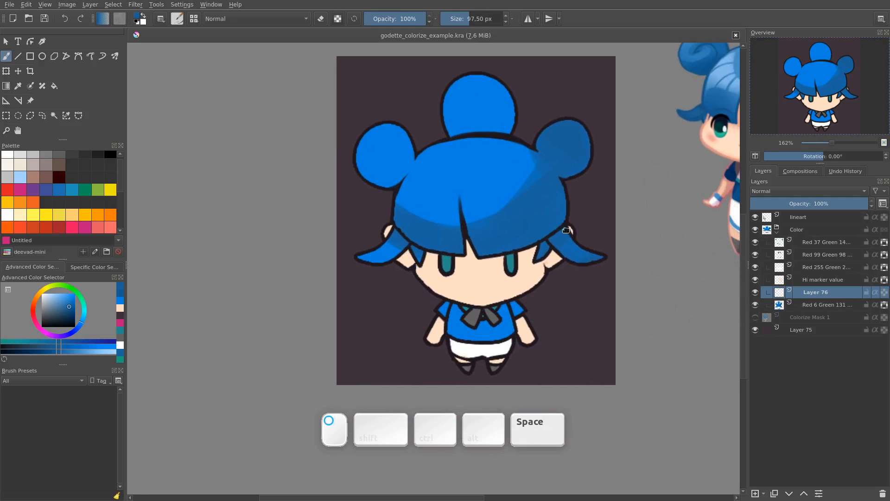
mouse_move(454, 124)
left_mouse_down()
mouse_move(406, 125)
mouse_move(396, 152)
mouse_move(471, 139)
mouse_move(538, 141)
mouse_move(558, 173)
left_mouse_up()
left_click(421, 160, "ctrl")
key("ctrl+z")
mouse_move(492, 143)
left_mouse_down()
mouse_move(532, 144)
mouse_move(568, 178)
left_mouse_up()
key("ctrl+z")
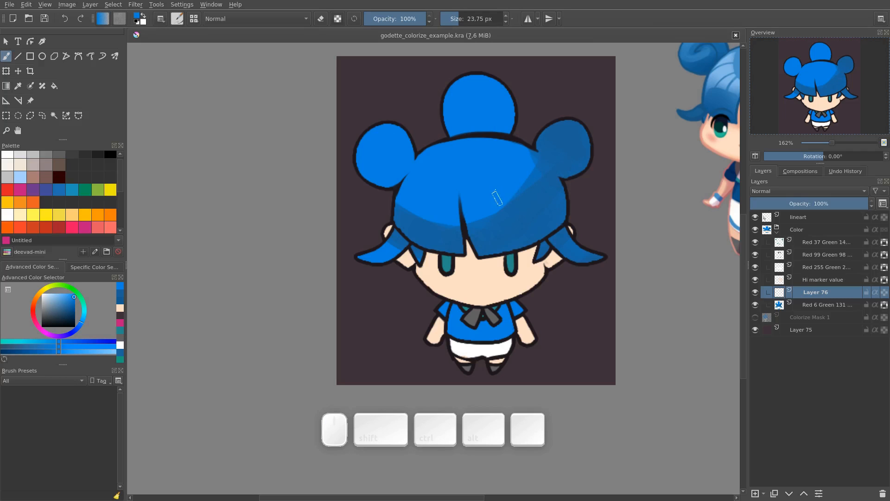
left_click_drag(565, 201, 550, 217)
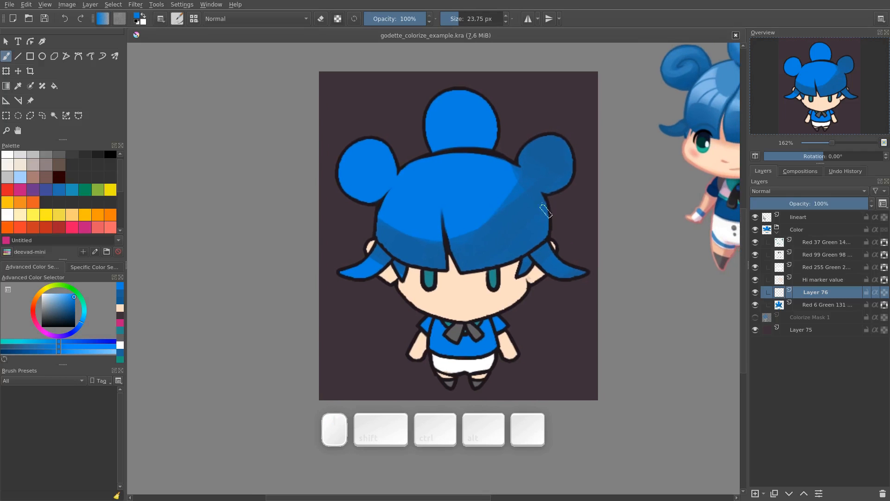